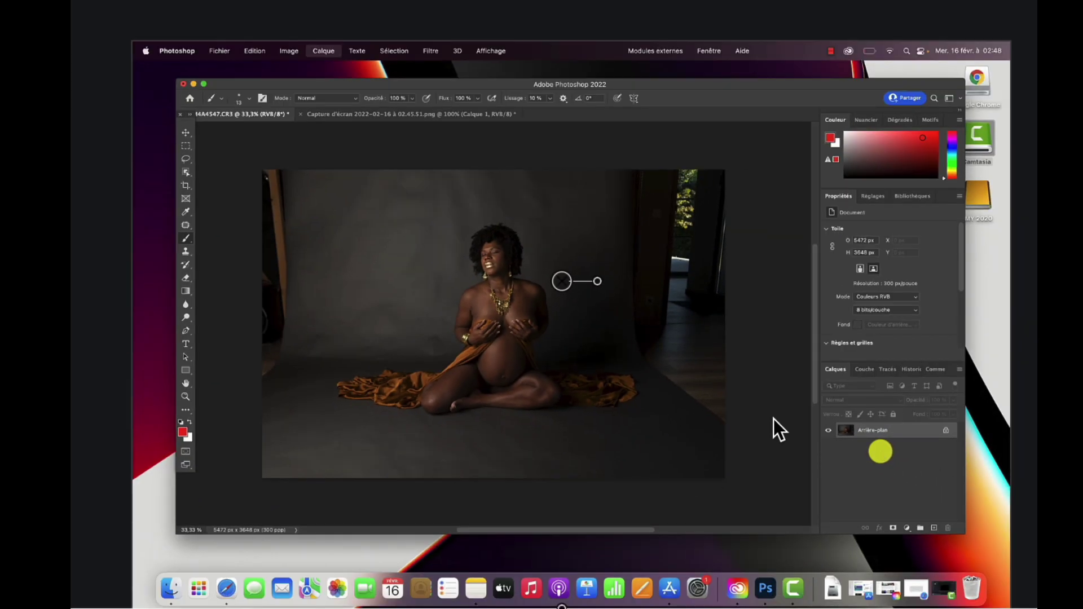
# Step: Duplicate the Arrière-plan layer
pyautogui.press('super+j')
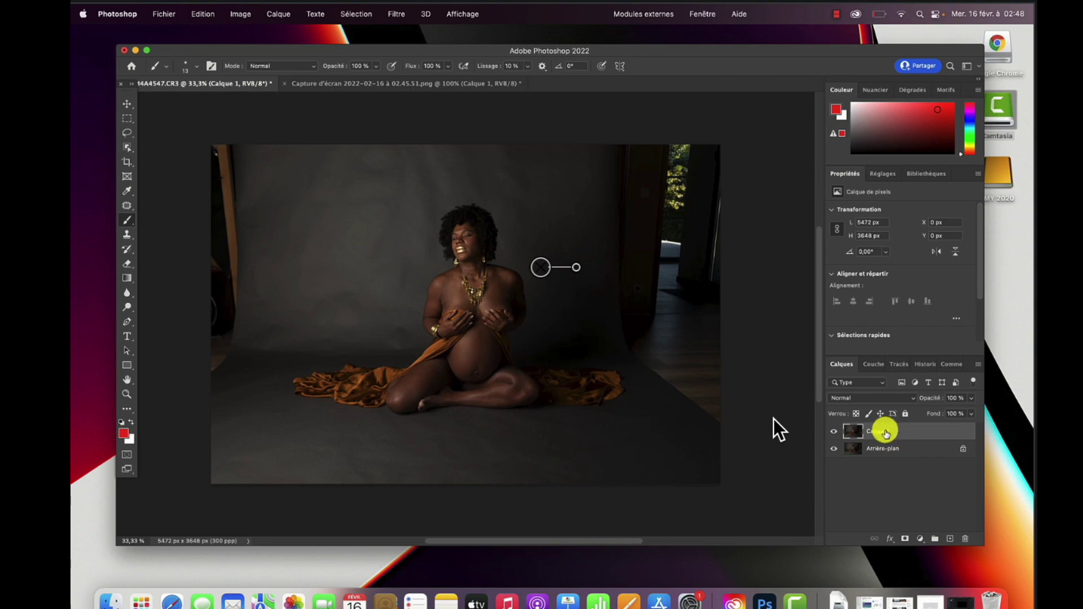
# Step: Circle the J and left command keys in red on the keyboard screenshot, undo both marks and return to the photo
pyautogui.click(432, 84)
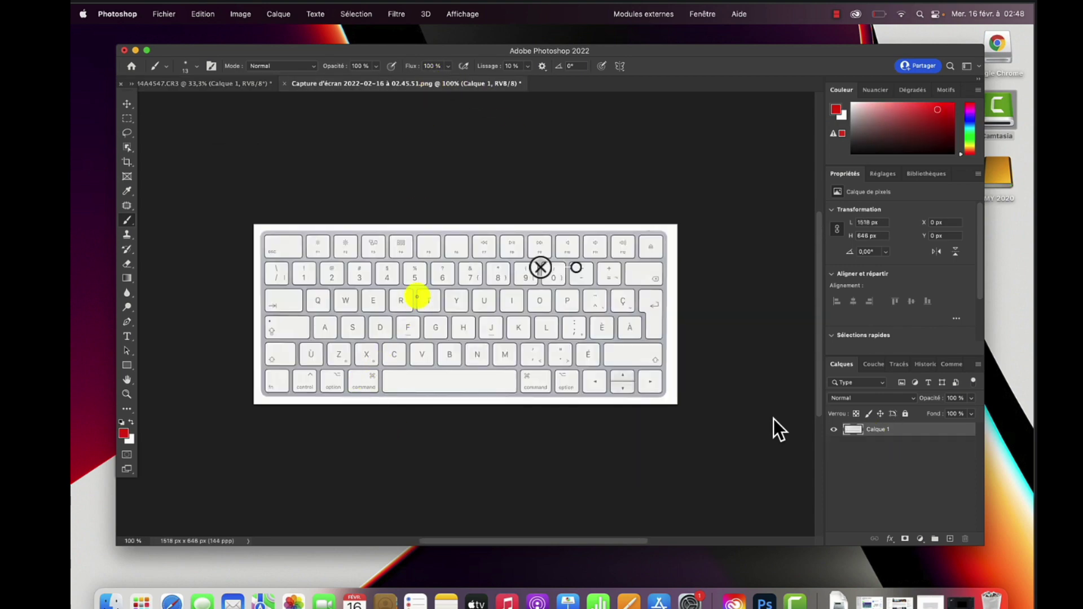
pyautogui.moveTo(495, 314)
pyautogui.mouseDown()
pyautogui.moveTo(497, 338)
pyautogui.moveTo(500, 313)
pyautogui.mouseUp()
pyautogui.moveTo(370, 373)
pyautogui.mouseDown()
pyautogui.moveTo(345, 397)
pyautogui.moveTo(385, 390)
pyautogui.moveTo(371, 372)
pyautogui.mouseUp()
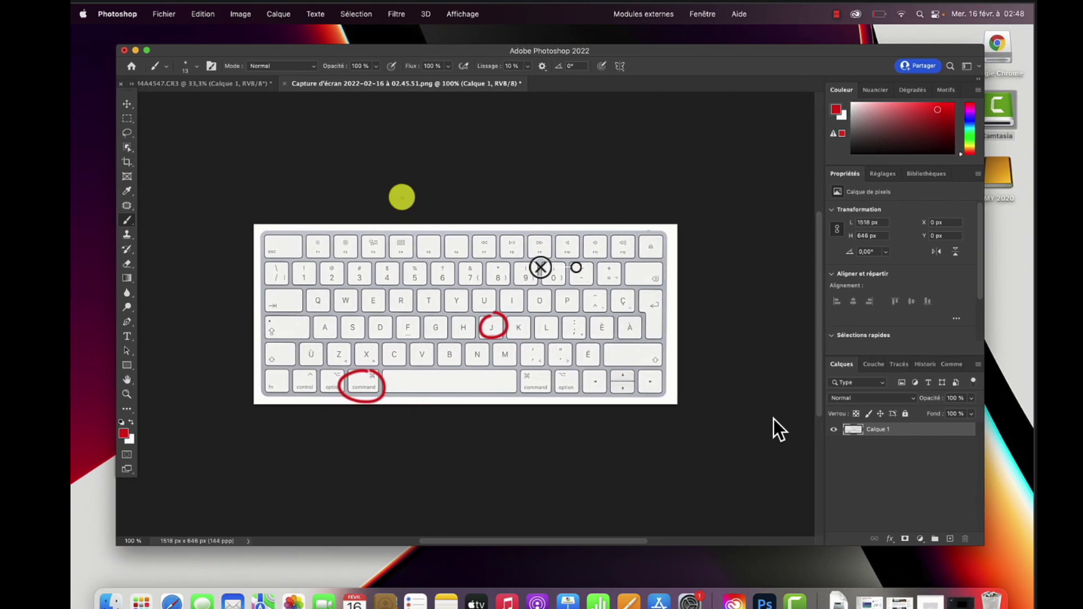
pyautogui.press('super+z')
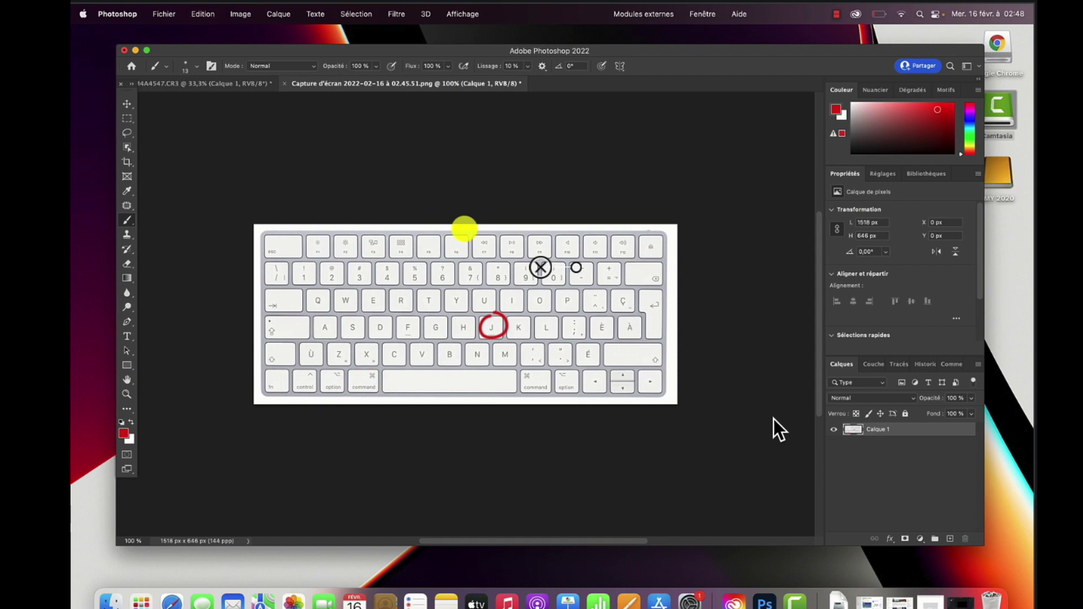
pyautogui.press('super+z')
pyautogui.click(276, 116)
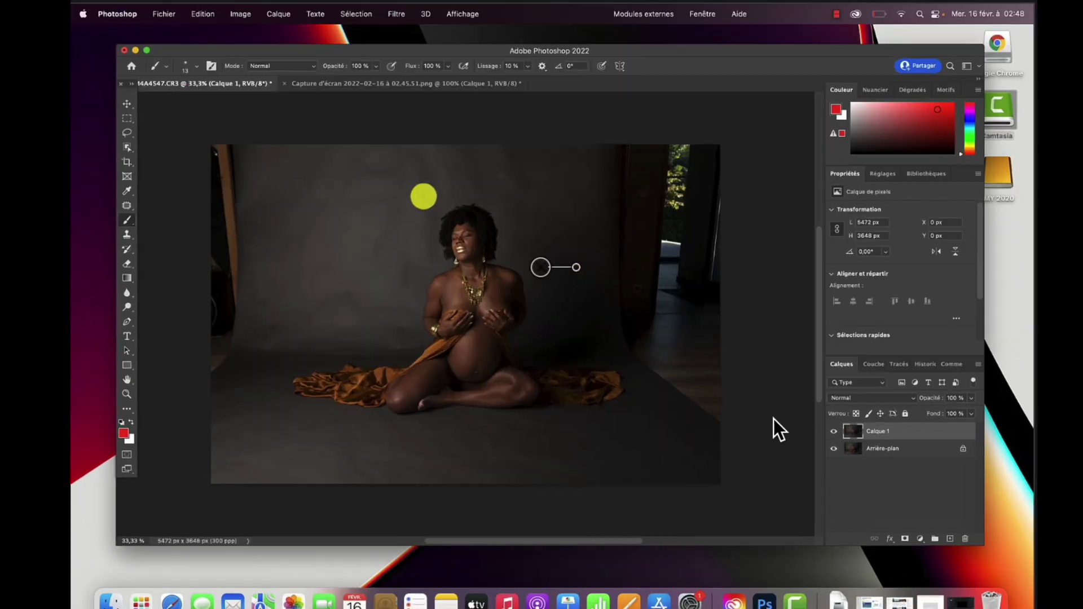
# Step: Outline the wooden post along the photo's left edge with the Patch tool, fill it with Contenu pris en compte and deselect
pyautogui.click(127, 207)
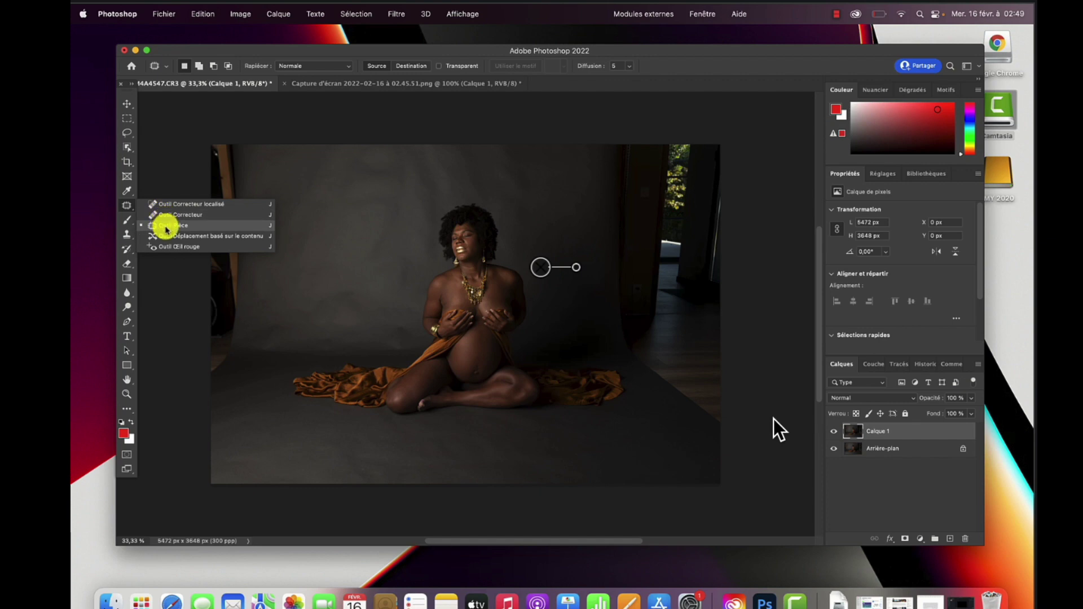
pyautogui.click(167, 229)
pyautogui.moveTo(245, 162)
pyautogui.mouseDown()
pyautogui.moveTo(229, 133)
pyautogui.moveTo(201, 134)
pyautogui.moveTo(189, 155)
pyautogui.moveTo(197, 387)
pyautogui.moveTo(219, 385)
pyautogui.moveTo(243, 344)
pyautogui.moveTo(244, 147)
pyautogui.mouseUp()
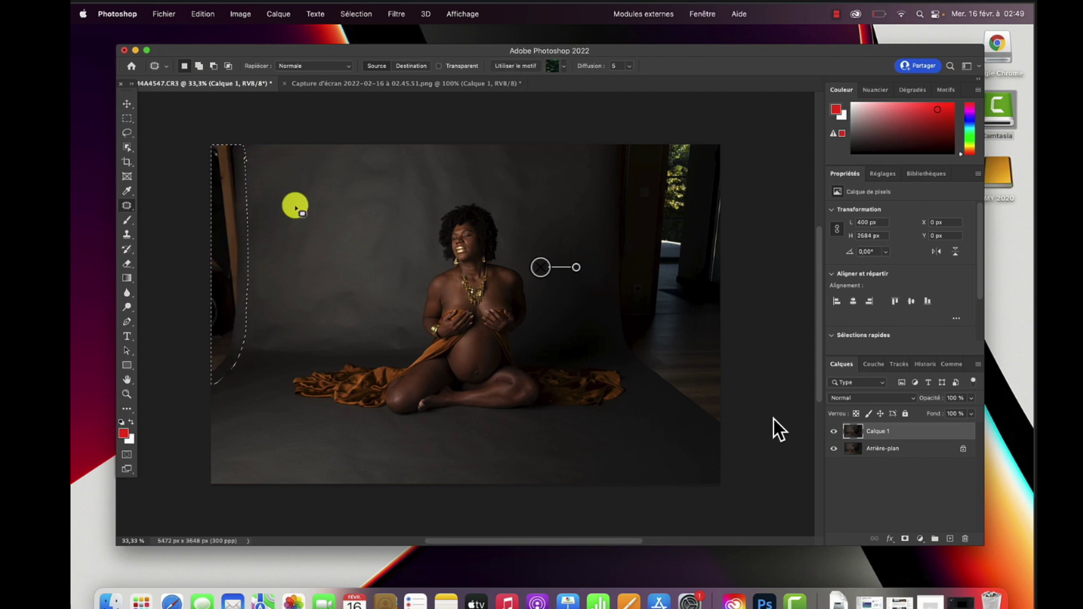
pyautogui.click(204, 13)
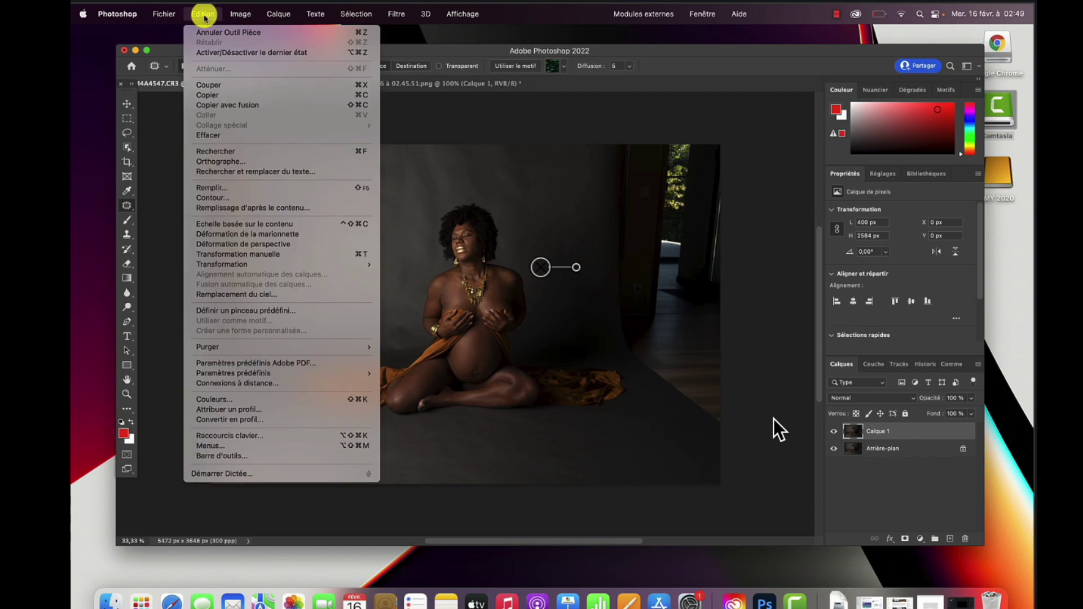
pyautogui.click(237, 190)
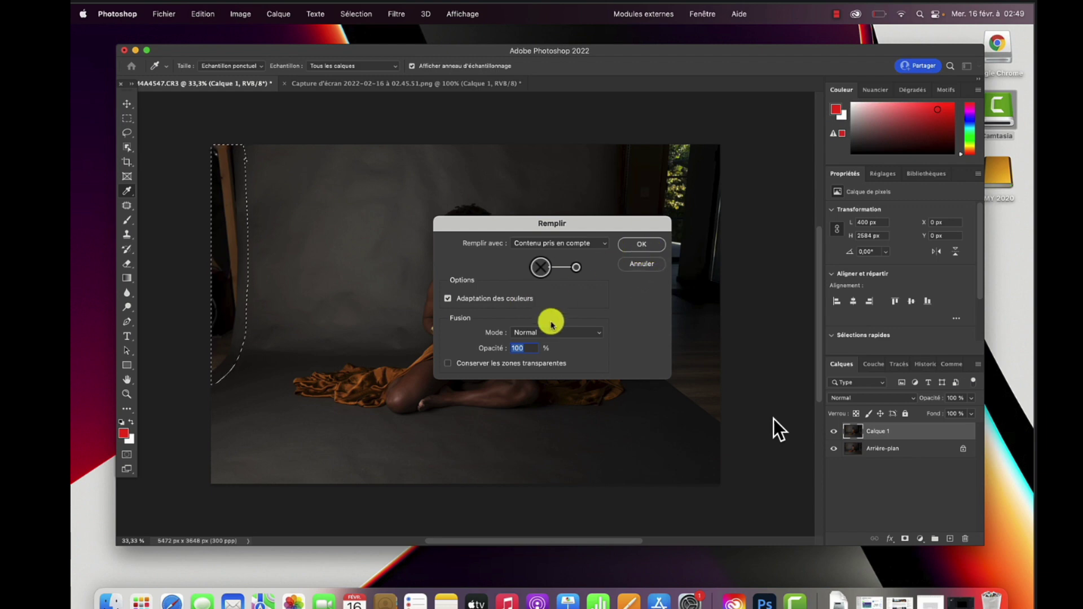
pyautogui.click(632, 249)
pyautogui.press('j')
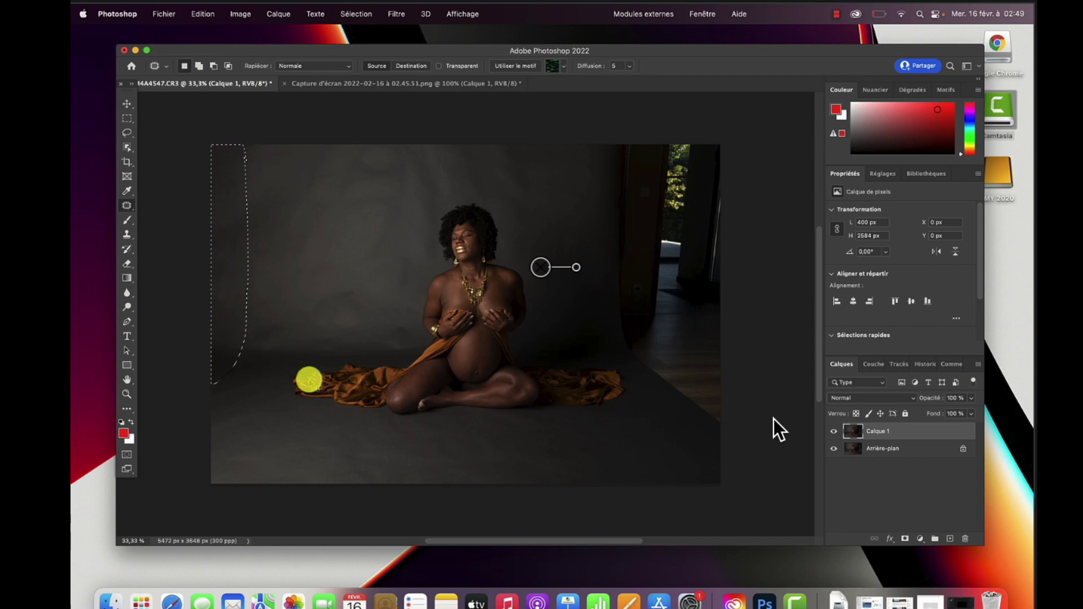
pyautogui.press('super+d')
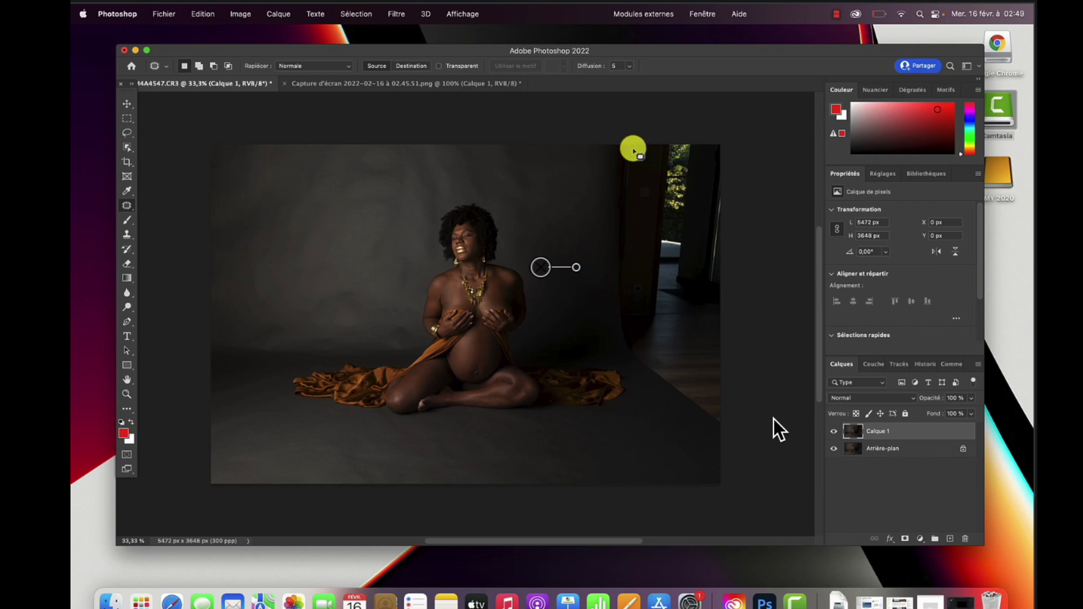
# Step: Outline the window, doorway and wood floor along the photo's right edge with the Patch tool, about 1350 by 3055 px
pyautogui.moveTo(620, 135)
pyautogui.mouseDown()
pyautogui.moveTo(597, 159)
pyautogui.moveTo(597, 277)
pyautogui.moveTo(615, 332)
pyautogui.moveTo(676, 415)
pyautogui.moveTo(725, 431)
pyautogui.moveTo(745, 381)
pyautogui.moveTo(739, 172)
pyautogui.moveTo(722, 139)
pyautogui.moveTo(679, 131)
pyautogui.moveTo(643, 132)
pyautogui.moveTo(618, 138)
pyautogui.mouseUp()
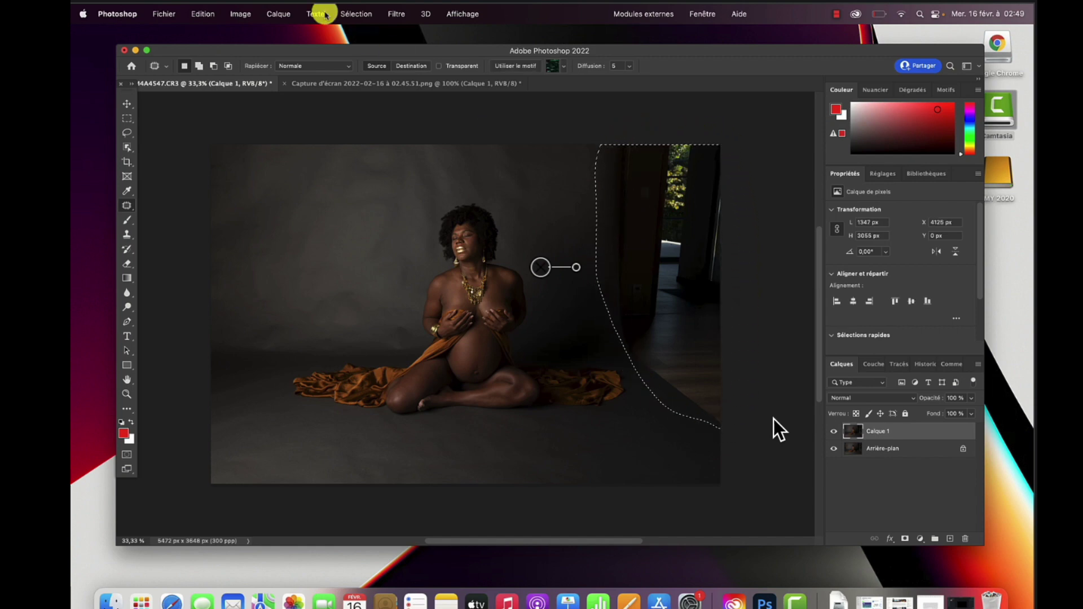
# Step: Circle the left Shift and Backspace keys in red on the keyboard screenshot with the Brush tool
pyautogui.click(356, 84)
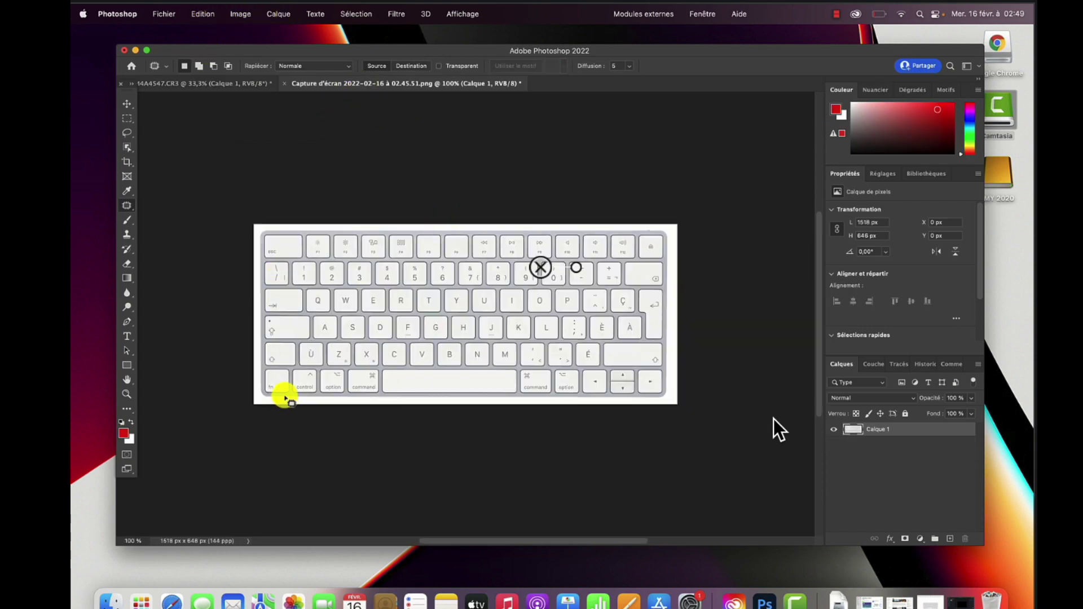
pyautogui.moveTo(278, 348); pyautogui.dragTo(265, 346)
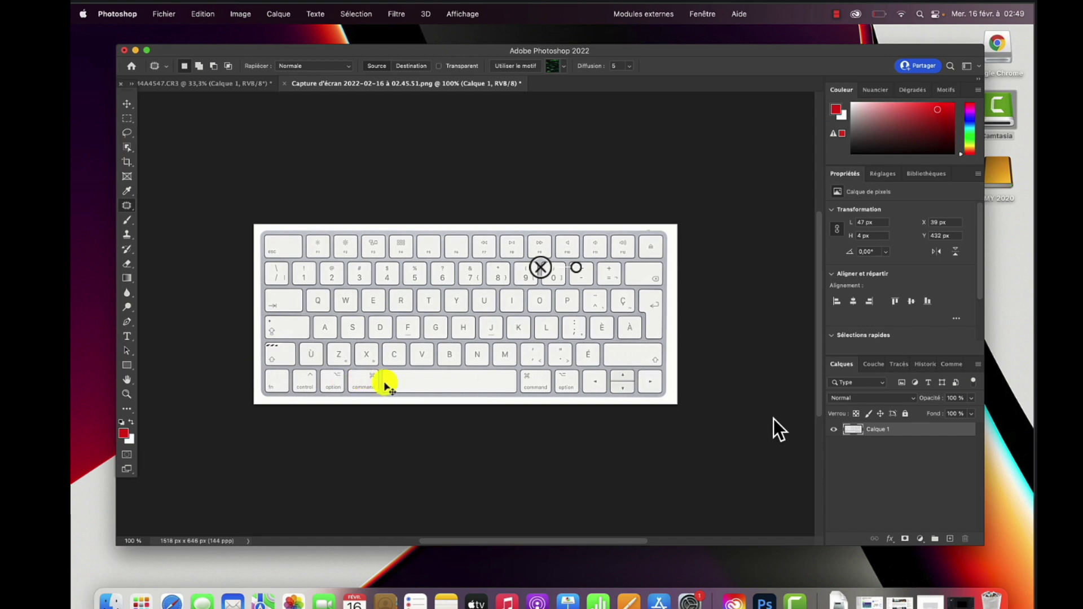
pyautogui.click(126, 220)
pyautogui.moveTo(282, 345)
pyautogui.mouseDown()
pyautogui.moveTo(277, 376)
pyautogui.moveTo(304, 361)
pyautogui.moveTo(279, 341)
pyautogui.mouseUp()
pyautogui.moveTo(648, 266)
pyautogui.mouseDown()
pyautogui.moveTo(621, 285)
pyautogui.moveTo(649, 262)
pyautogui.mouseUp()
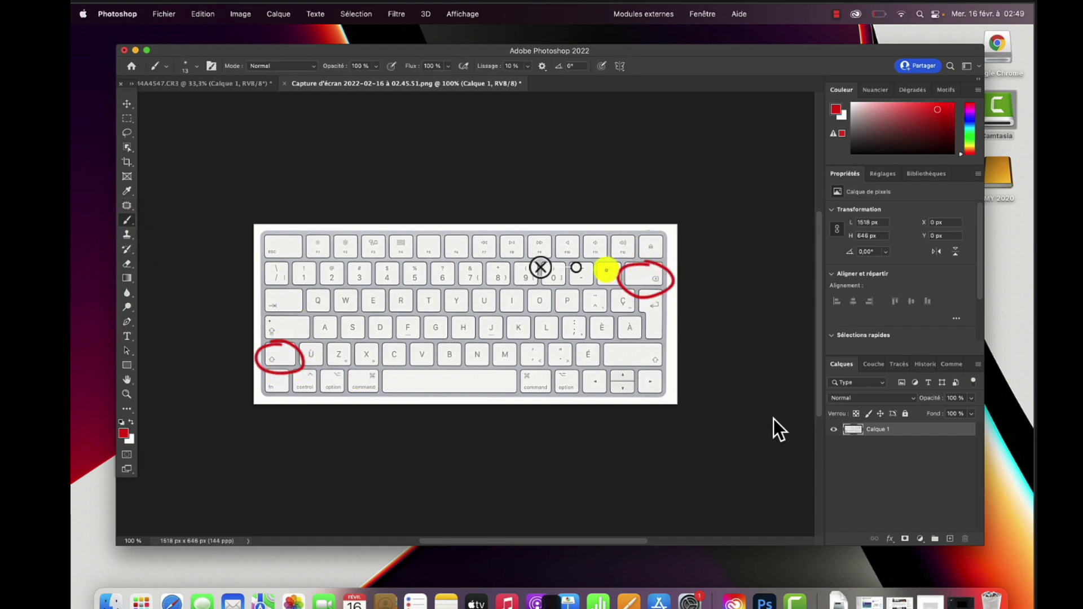
# Step: Return to the photo, fill the outlined right side with Contenu pris en compte and deselect
pyautogui.click(242, 84)
pyautogui.hotkey('shift', 'BackSpace')
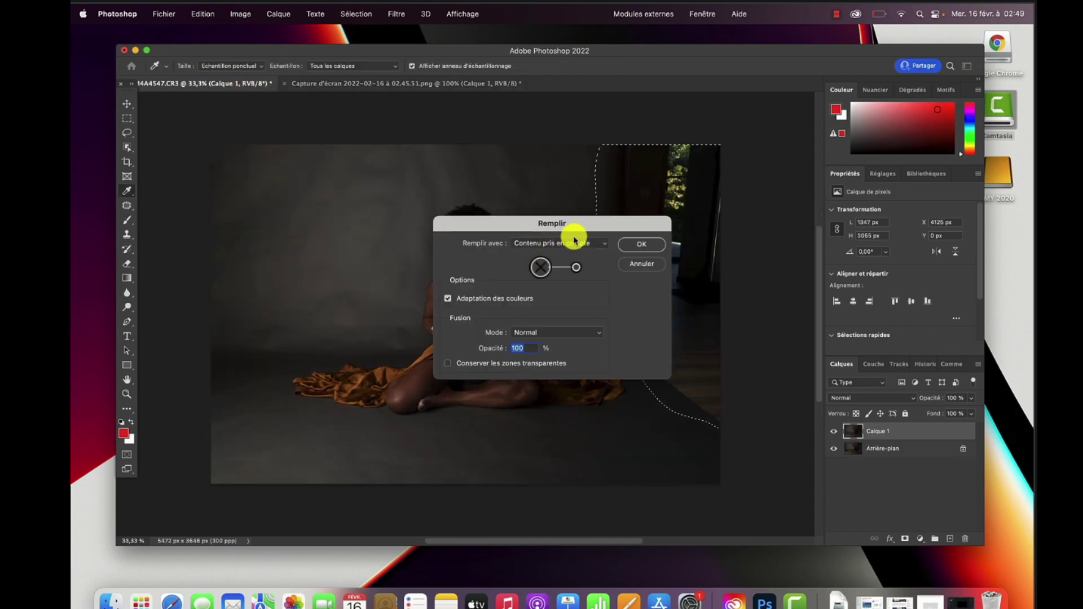
pyautogui.click(642, 244)
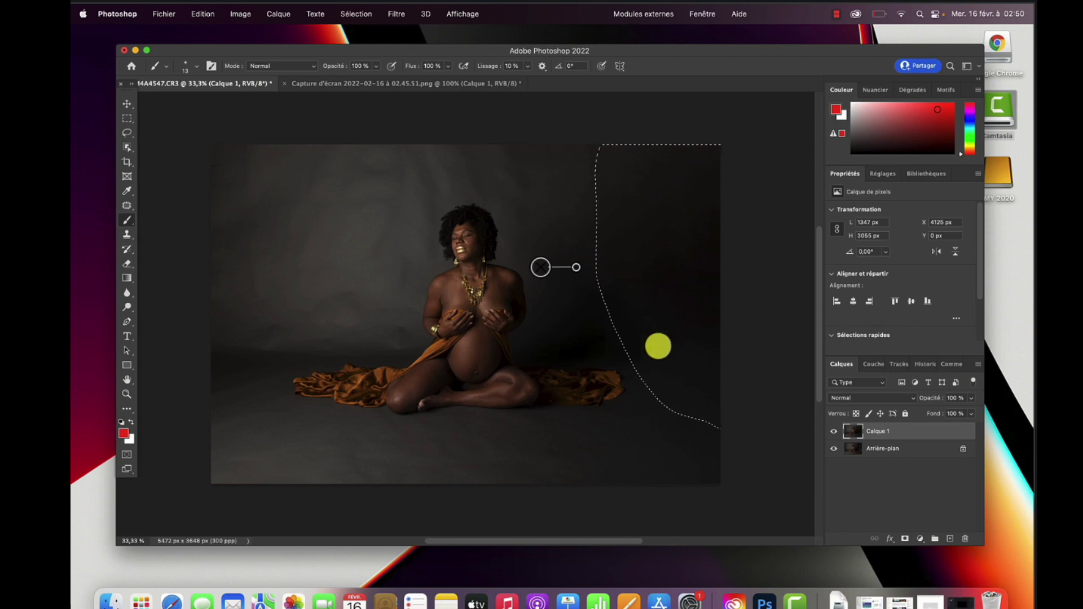
pyautogui.press('super+d')
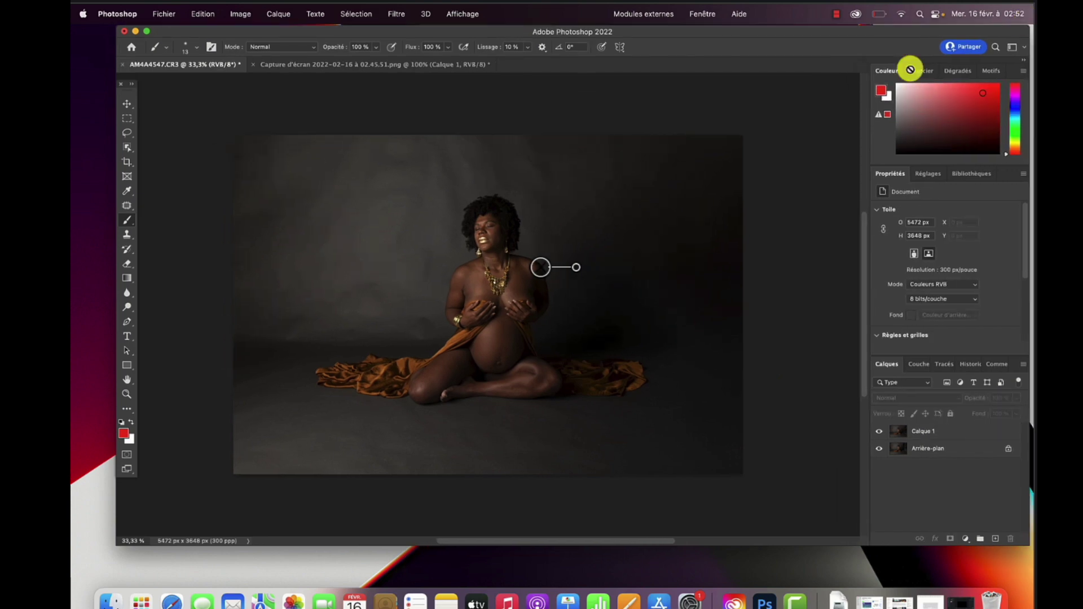
# Step: Enlarge the application window and compare the photo with and without Calque 1
pyautogui.moveTo(119, 545); pyautogui.dragTo(75, 587)
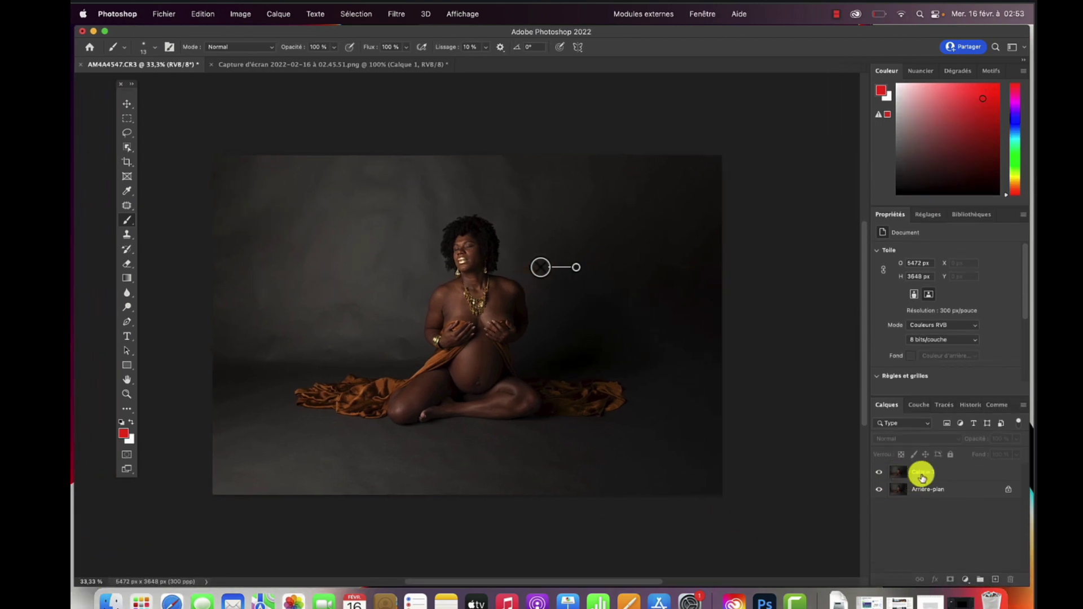
pyautogui.click(879, 473)
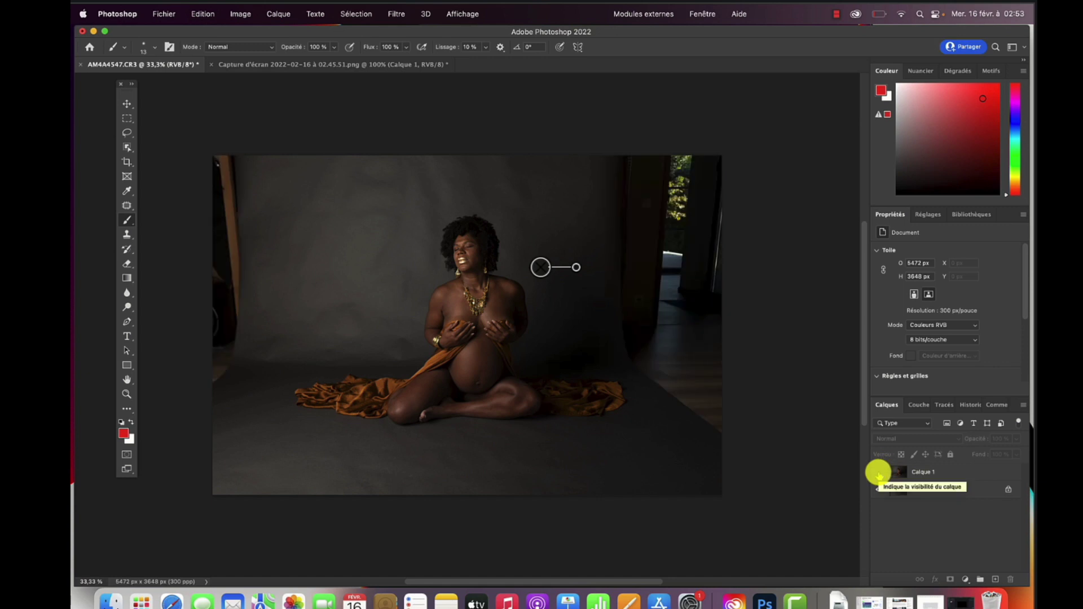
pyautogui.click(880, 473)
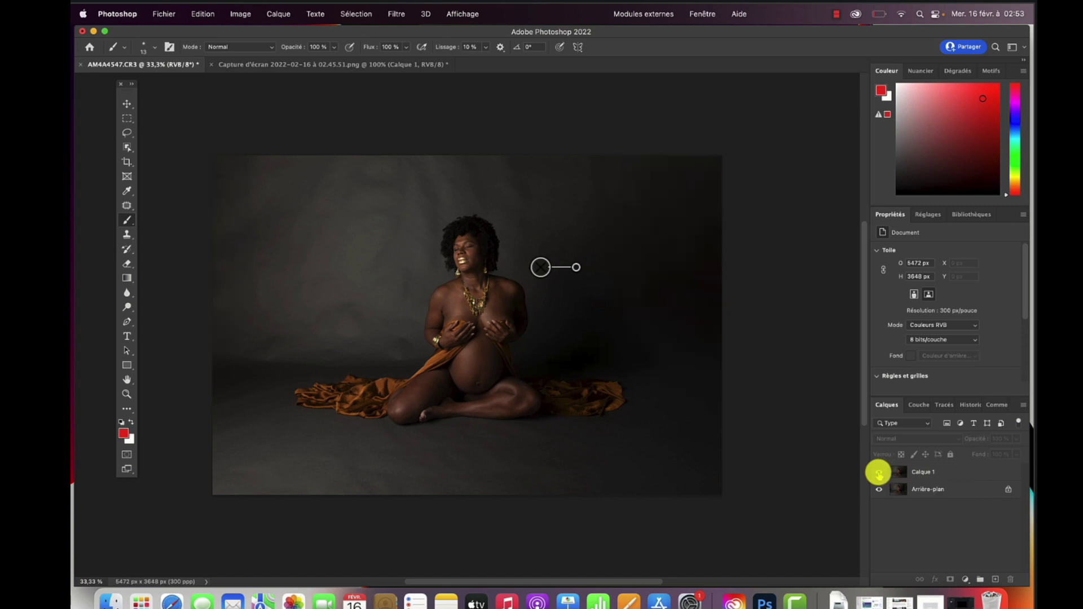
# Step: Flatten the image into a single layer and undo the flattening
pyautogui.rightClick(932, 490)
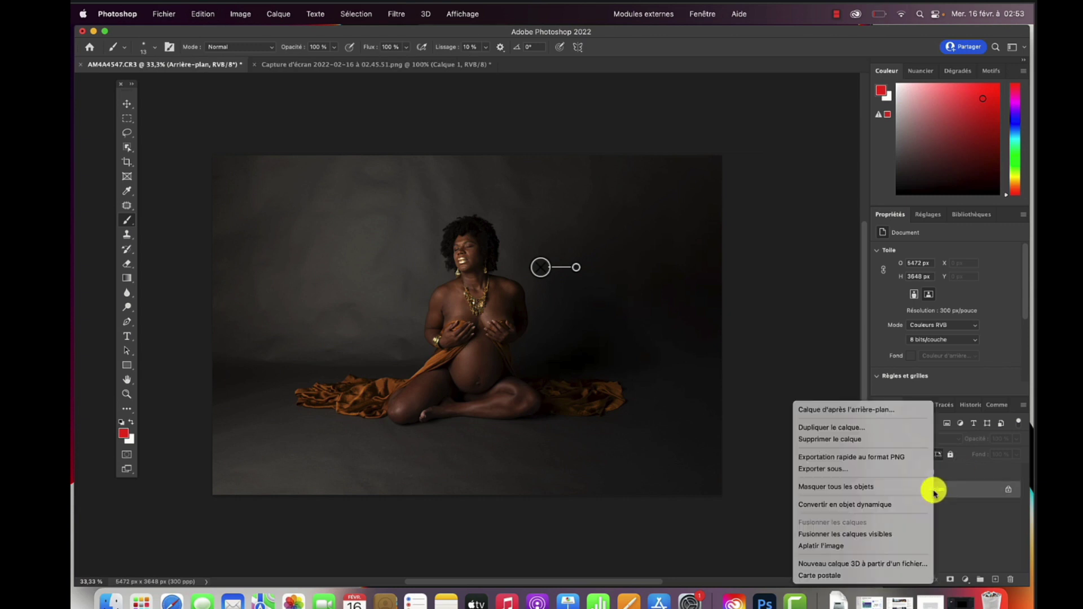
pyautogui.click(833, 547)
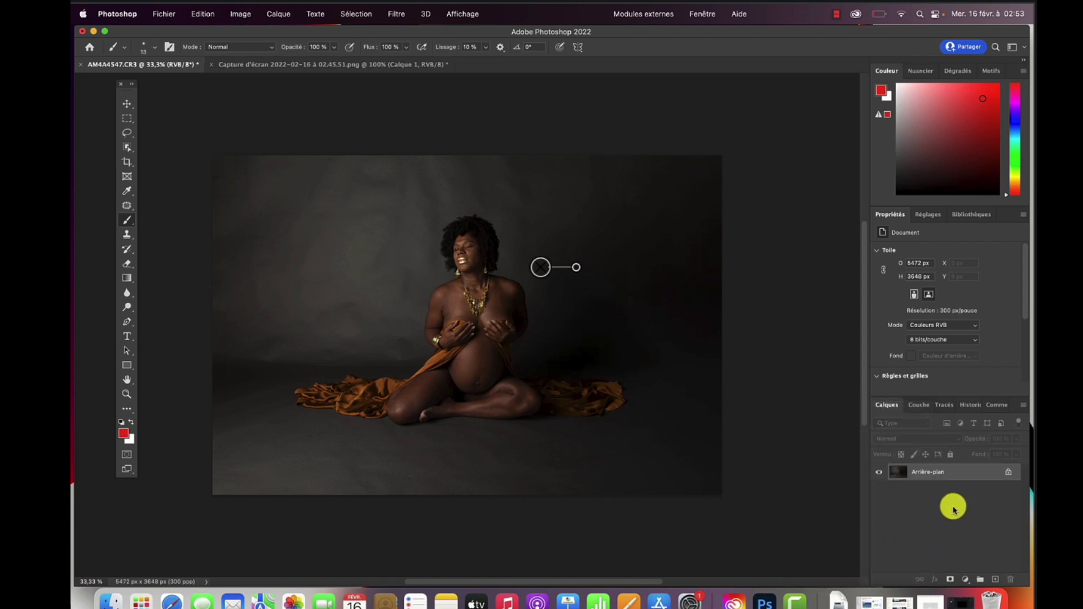
pyautogui.press('super+z')
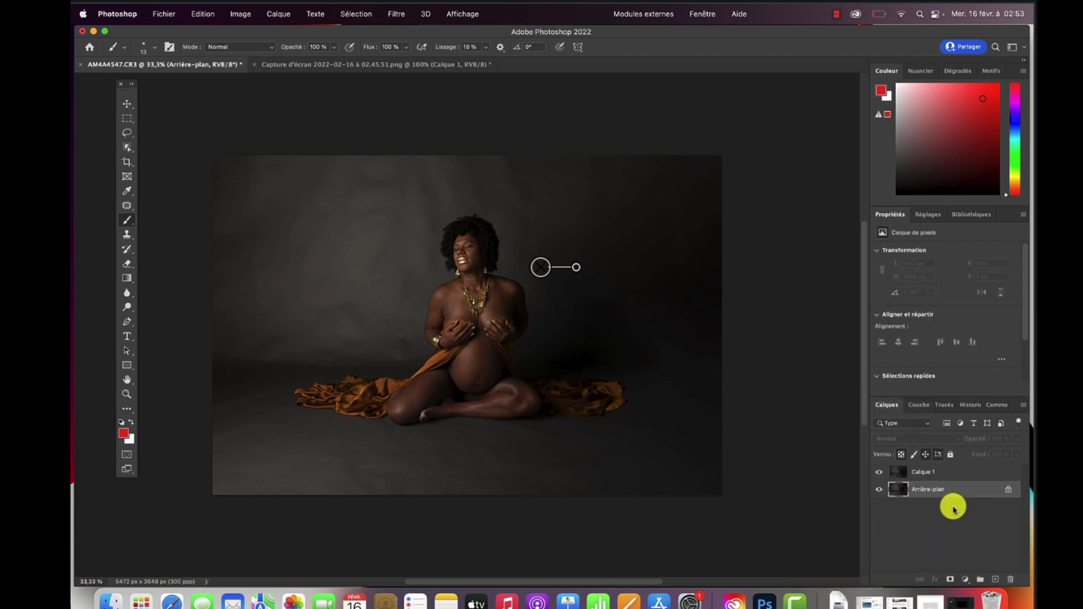
# Step: Show the document history, detach its panel group from the dock and enlarge it to display every state
pyautogui.click(975, 407)
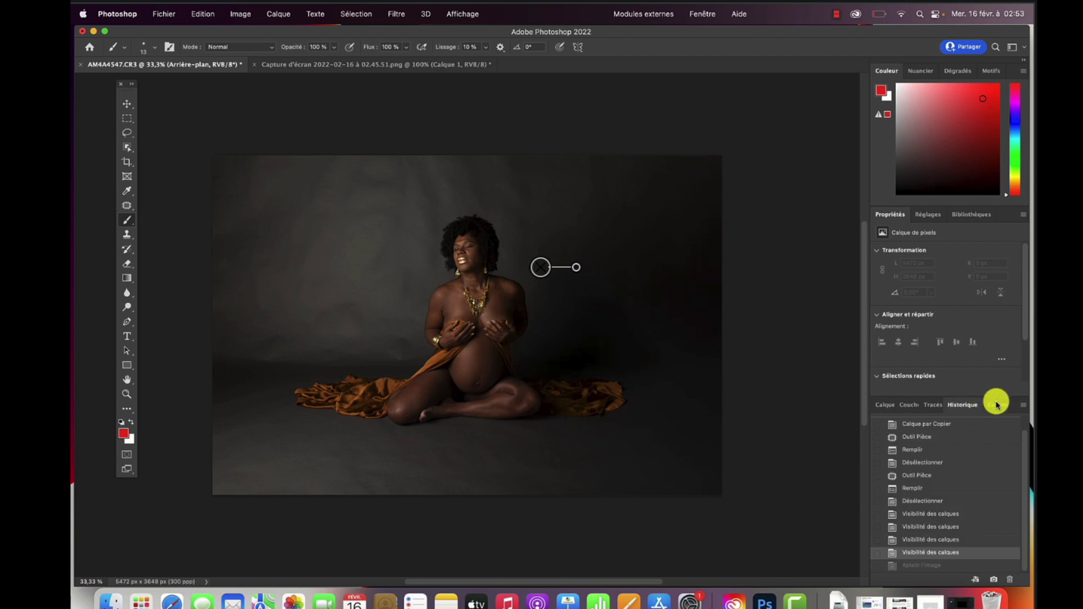
pyautogui.moveTo(1011, 402); pyautogui.dragTo(903, 210)
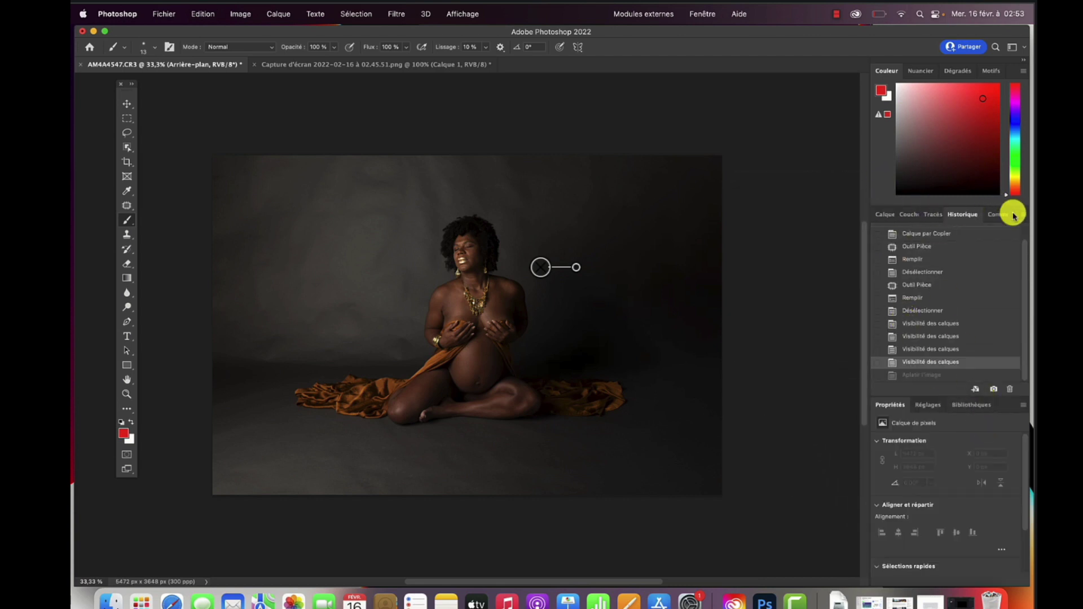
pyautogui.moveTo(1015, 213); pyautogui.dragTo(827, 134)
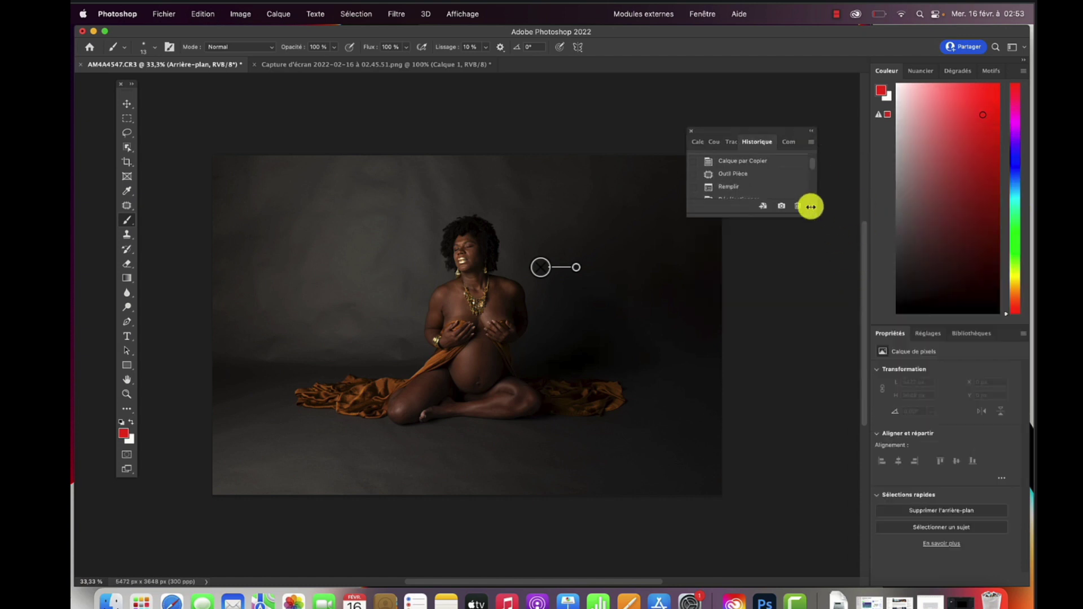
pyautogui.moveTo(815, 215); pyautogui.dragTo(1023, 467)
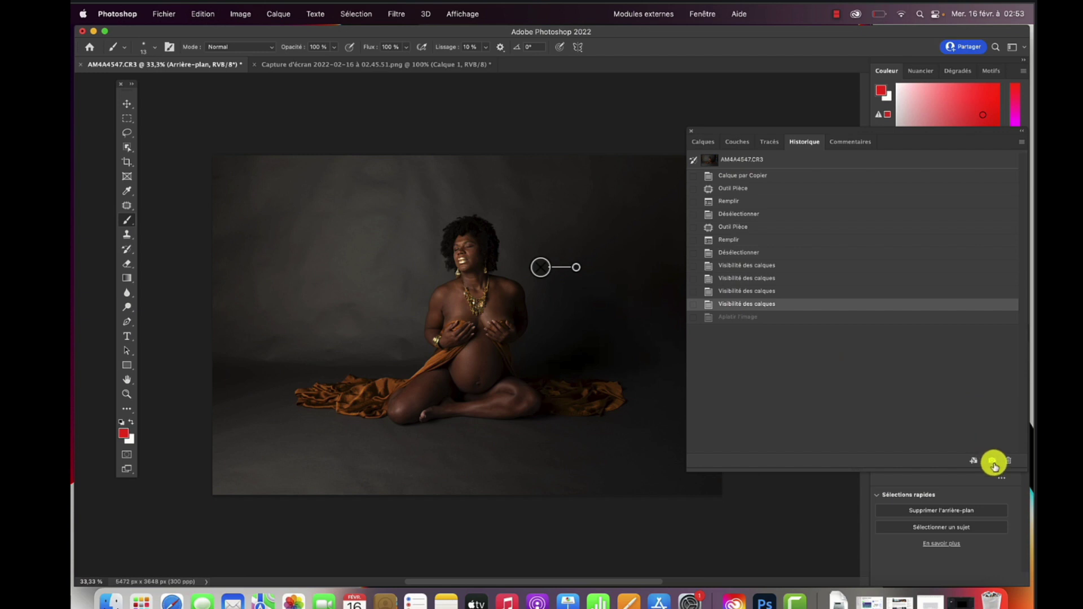
# Step: Create a history snapshot of the retouched photo, name it "fond complété" and compare it with the original AM4A4547.CR3 state
pyautogui.click(993, 465)
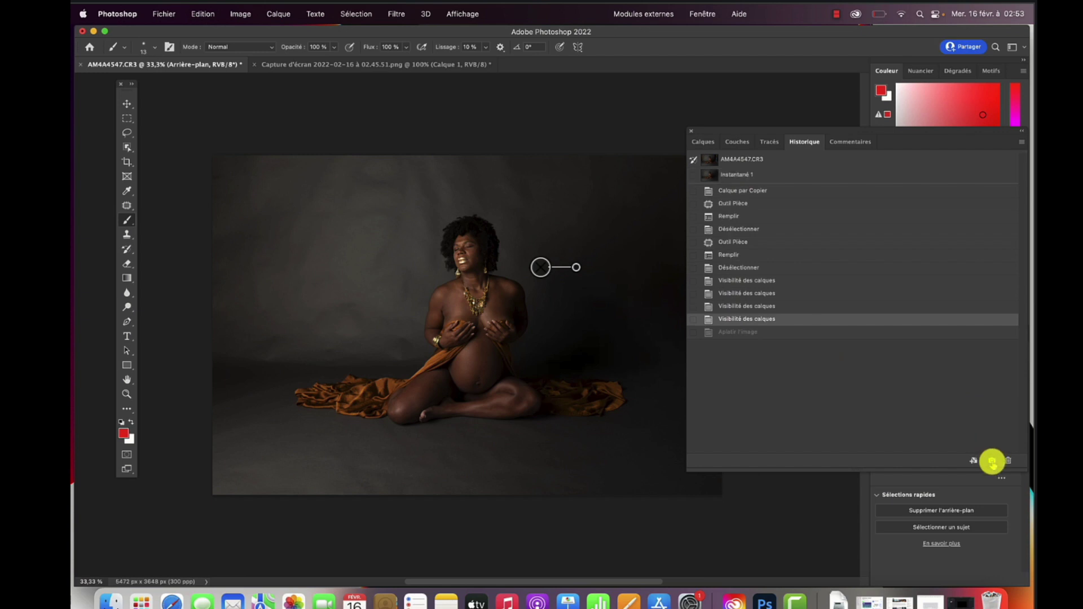
pyautogui.click(739, 163)
pyautogui.moveTo(757, 130); pyautogui.dragTo(808, 135)
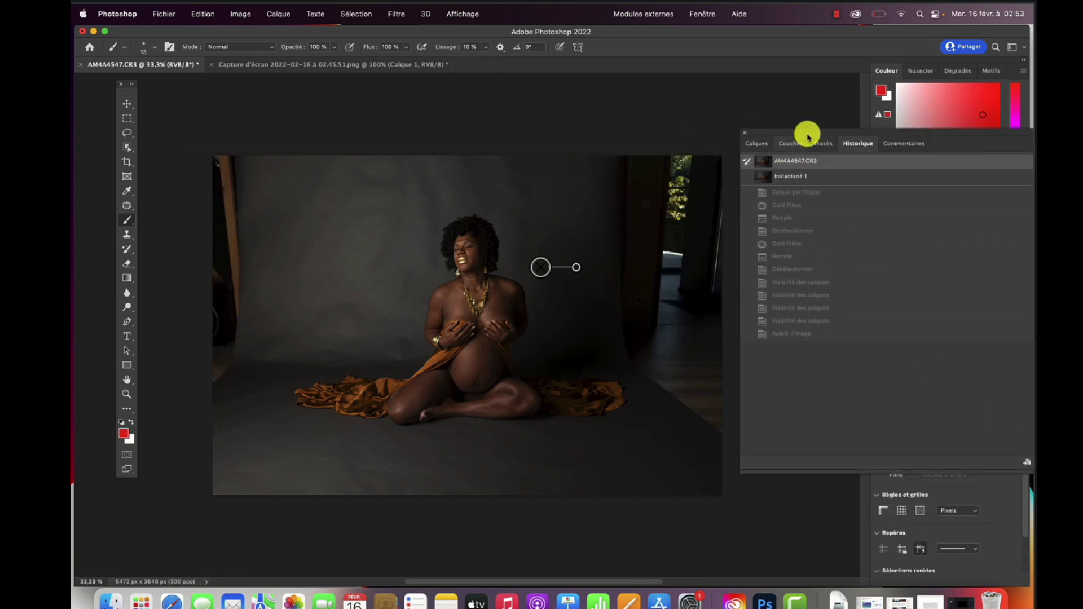
pyautogui.click(793, 177)
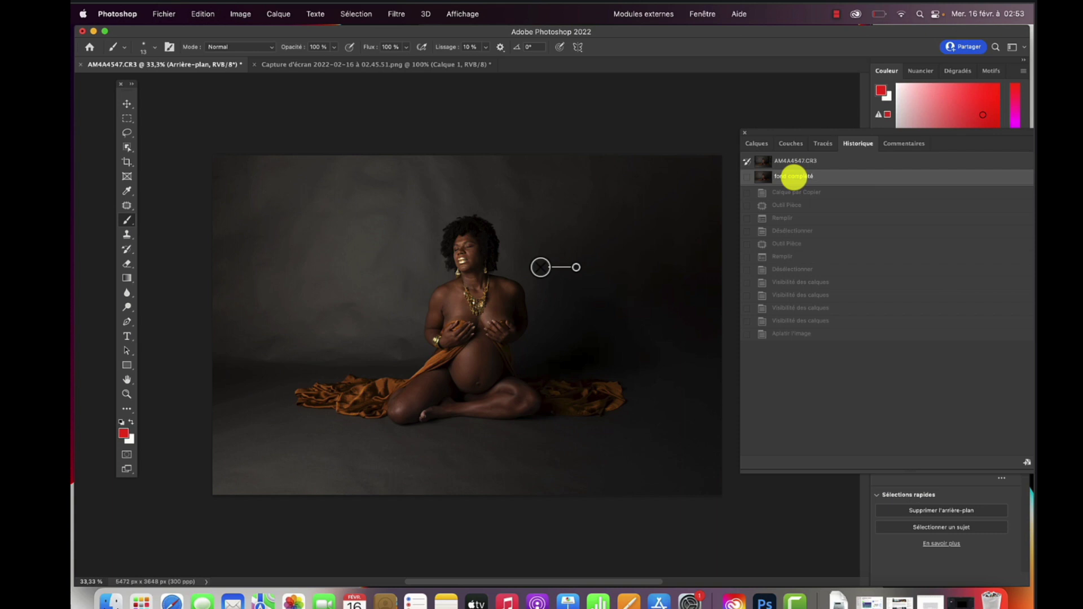
# Step: Flatten the photo's layers into the Arrière-plan layer
pyautogui.click(763, 146)
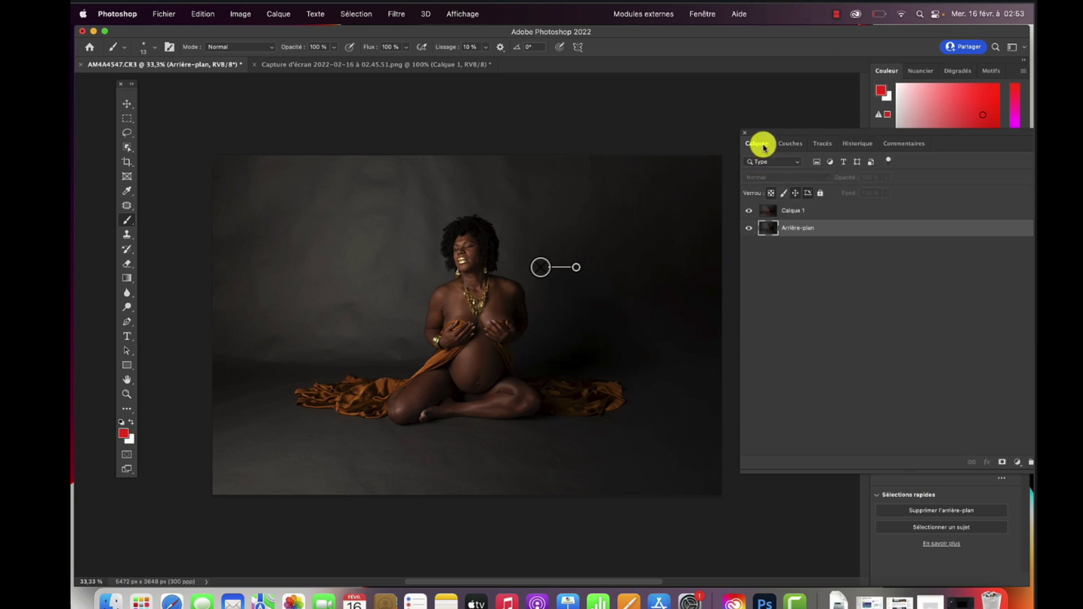
pyautogui.rightClick(803, 225)
pyautogui.click(748, 210)
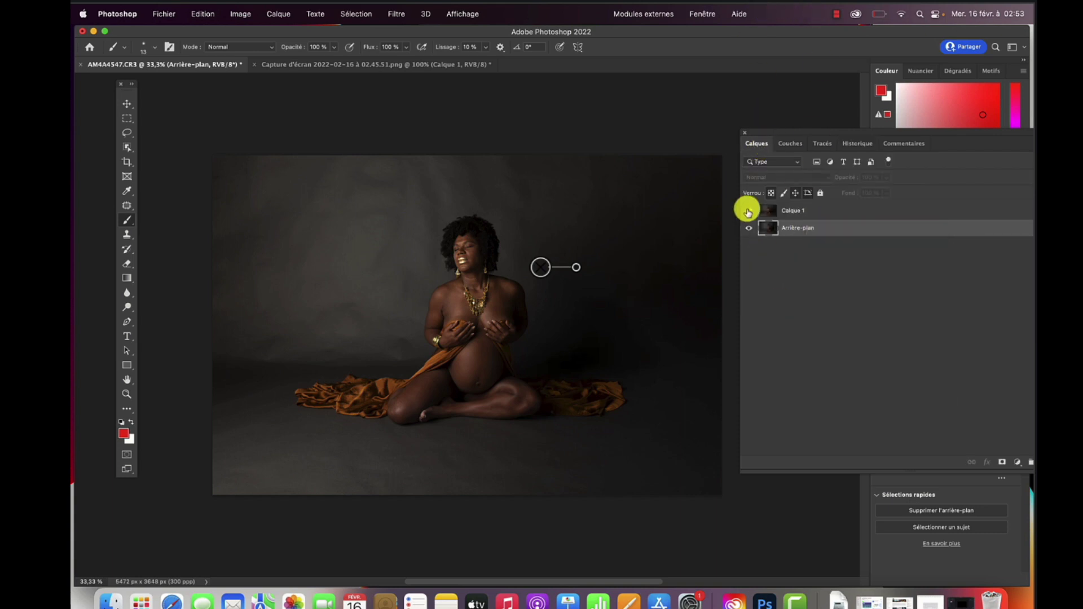
# Step: Restore the "fond complété" snapshot from the history and compare it with the original AM4A4547.CR3 state
pyautogui.click(860, 146)
pyautogui.click(801, 181)
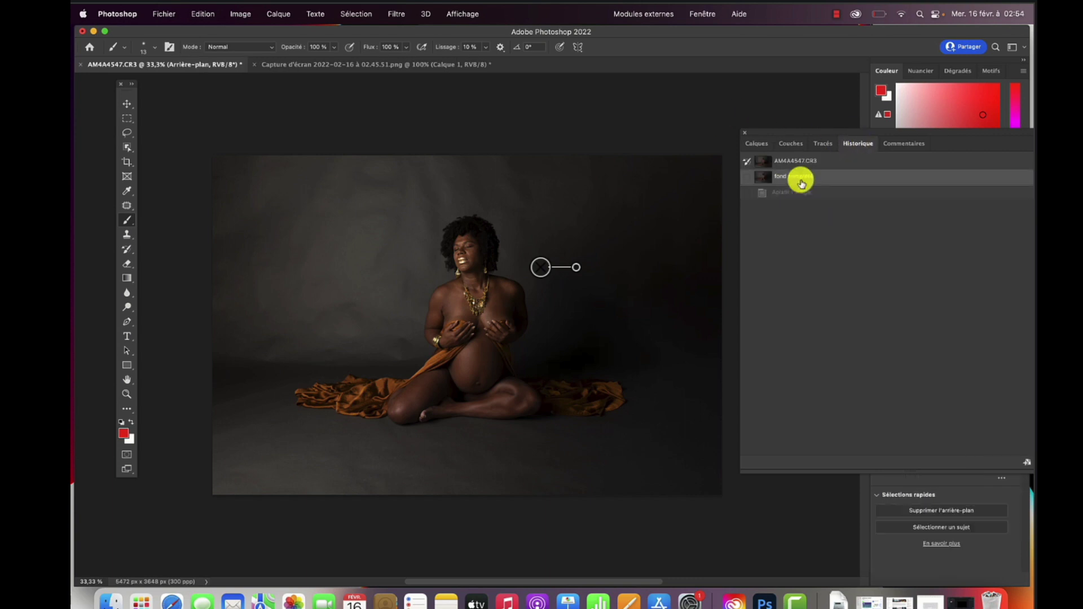
pyautogui.click(795, 162)
pyautogui.click(793, 176)
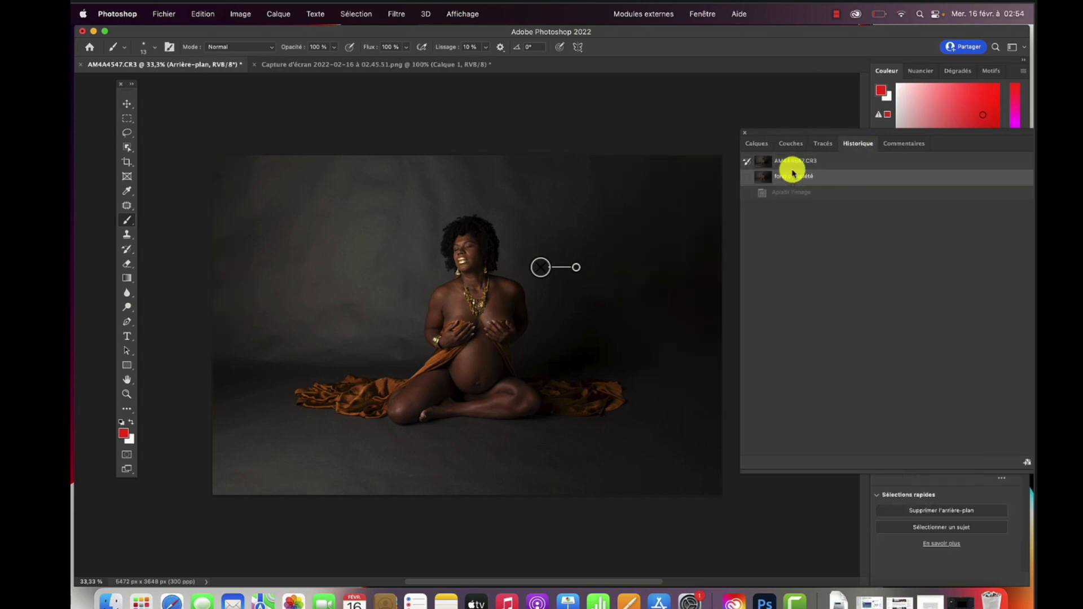
# Step: Flatten the restored photo's layers into the Arrière-plan layer
pyautogui.click(759, 146)
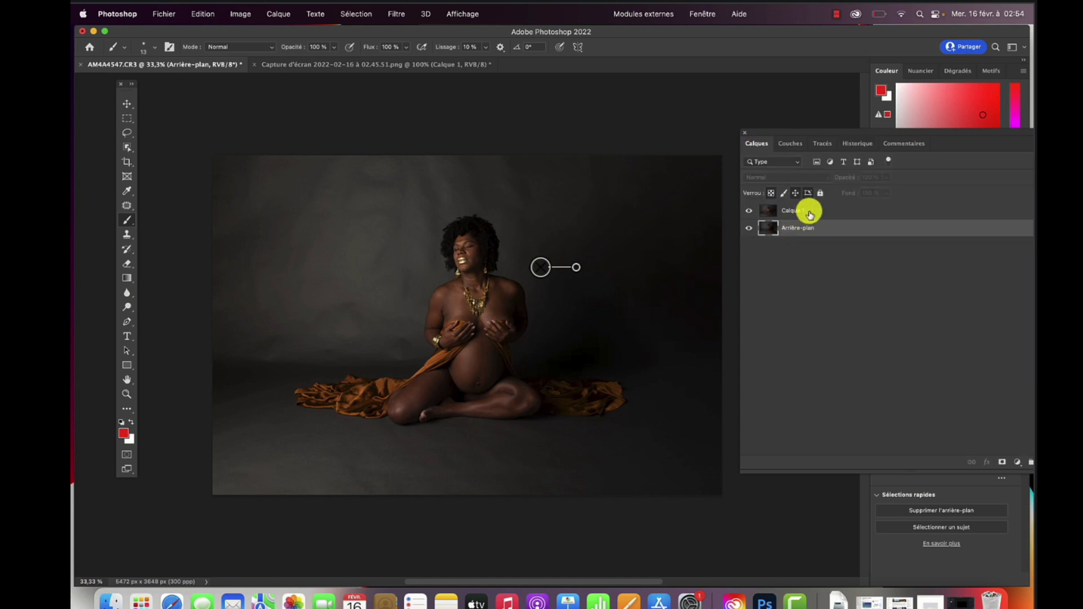
pyautogui.rightClick(801, 232)
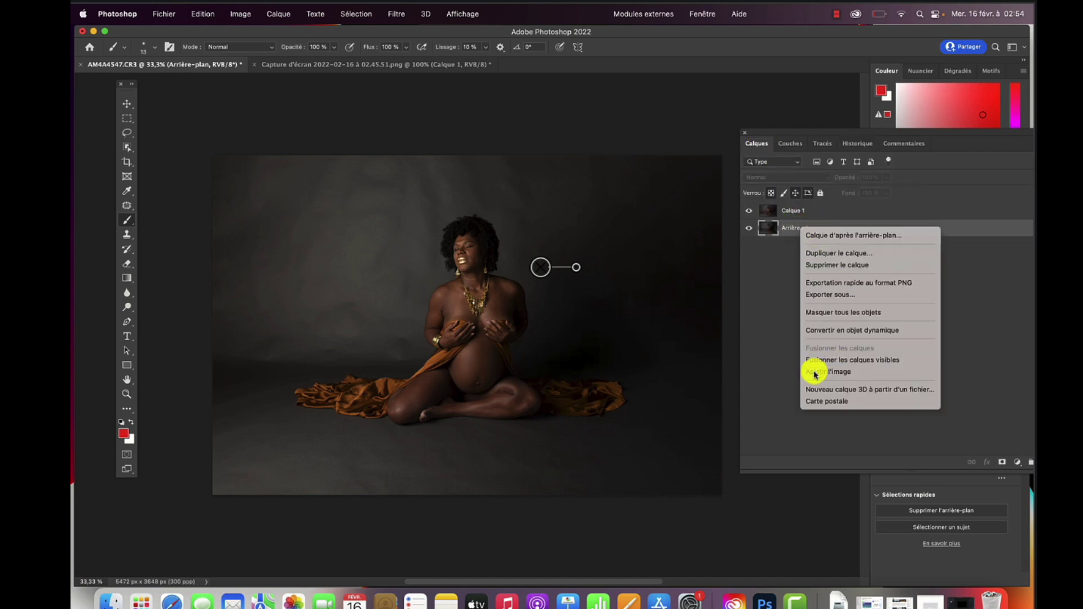
pyautogui.click(820, 363)
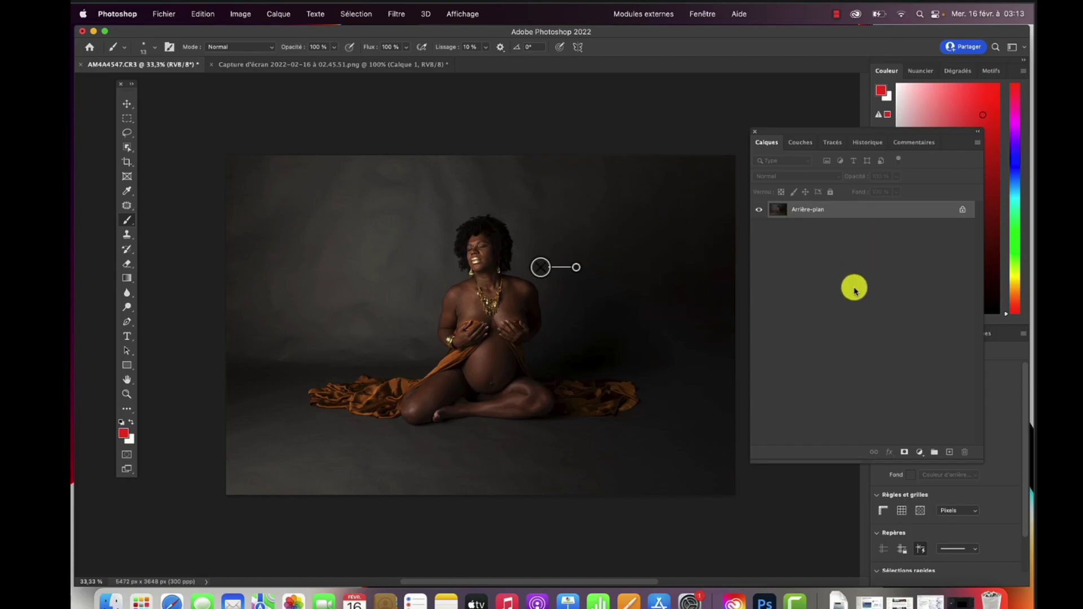
# Step: Duplicate the flattened background layer and content-aware fill a large freehand Patch tool selection on the backdrop left of the woman's head, then deselect
pyautogui.press('super+j')
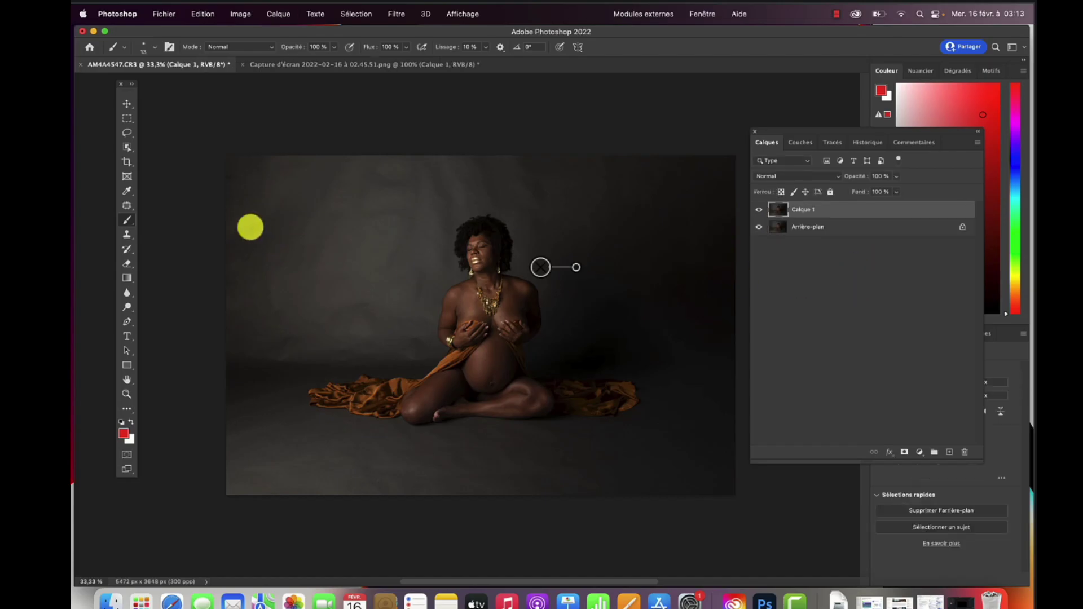
pyautogui.click(127, 206)
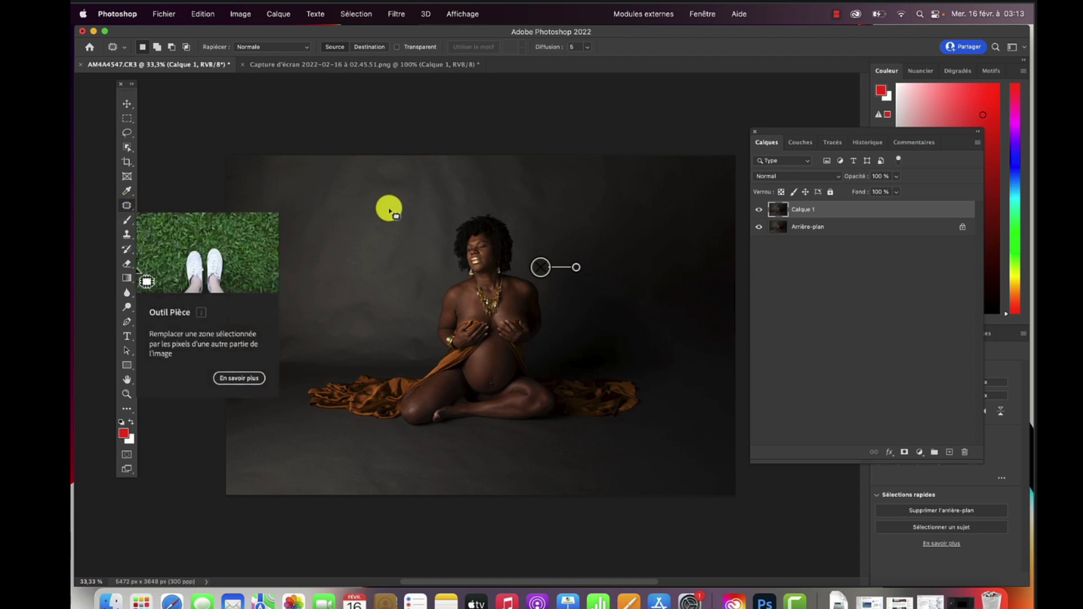
pyautogui.moveTo(363, 253)
pyautogui.mouseDown()
pyautogui.moveTo(366, 276)
pyautogui.moveTo(394, 272)
pyautogui.mouseUp()
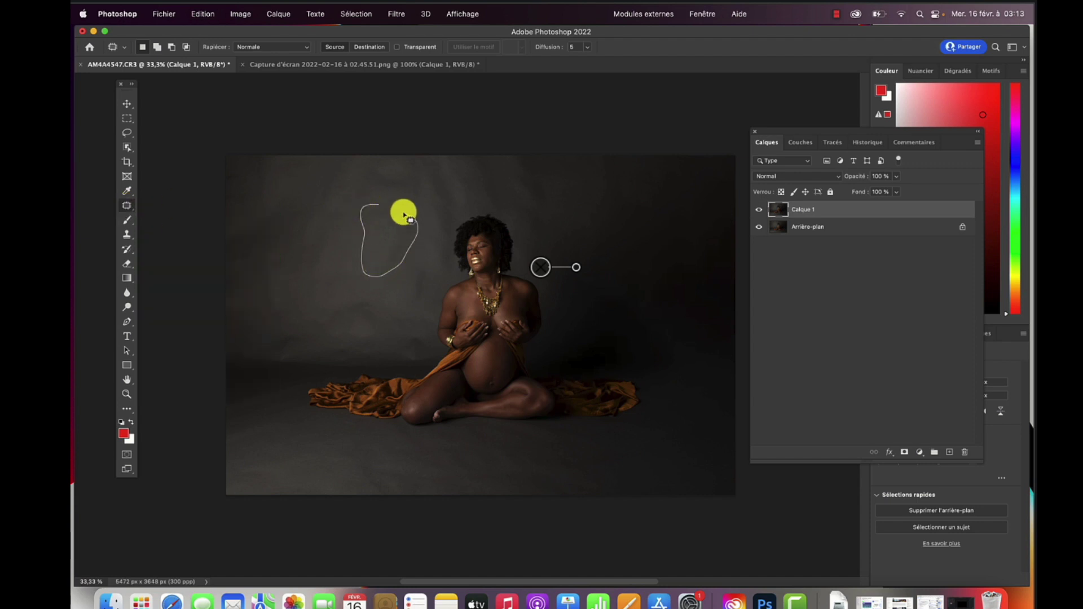
pyautogui.moveTo(404, 215); pyautogui.dragTo(402, 214)
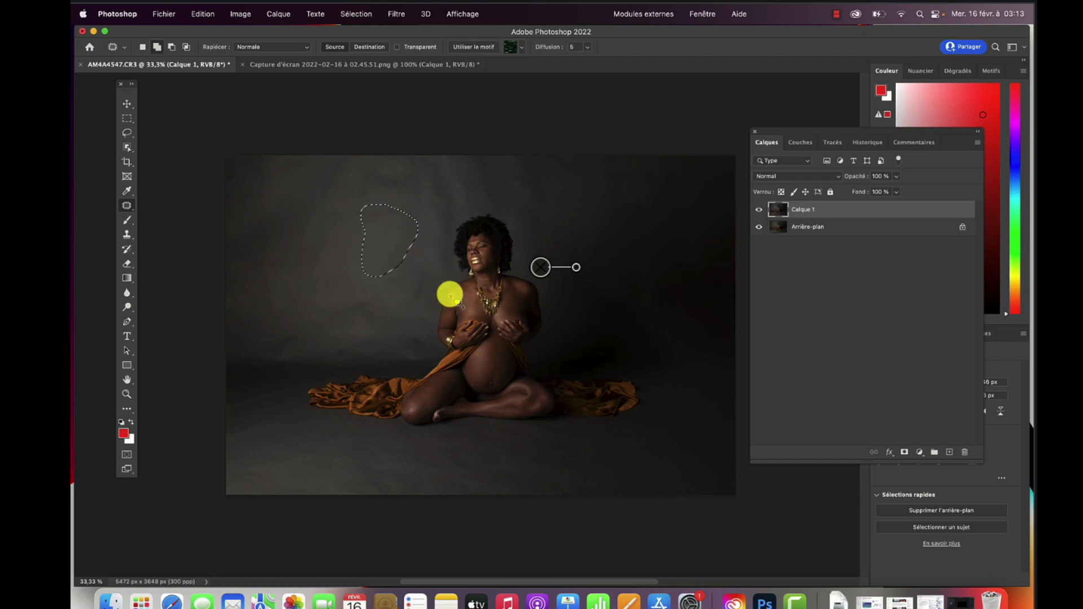
pyautogui.hotkey('shift', 'BackSpace')
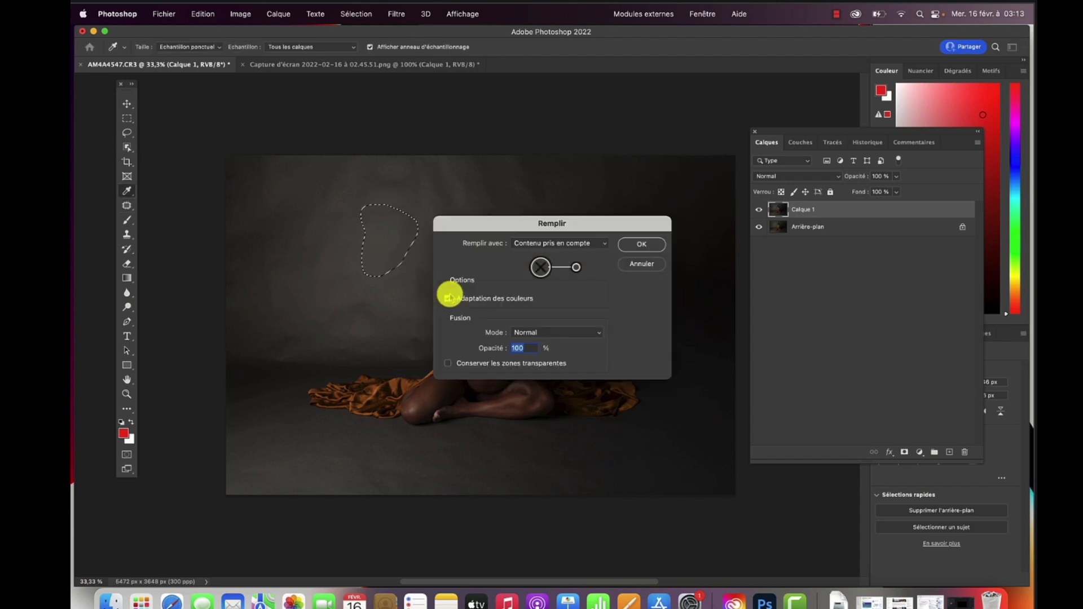
pyautogui.click(639, 246)
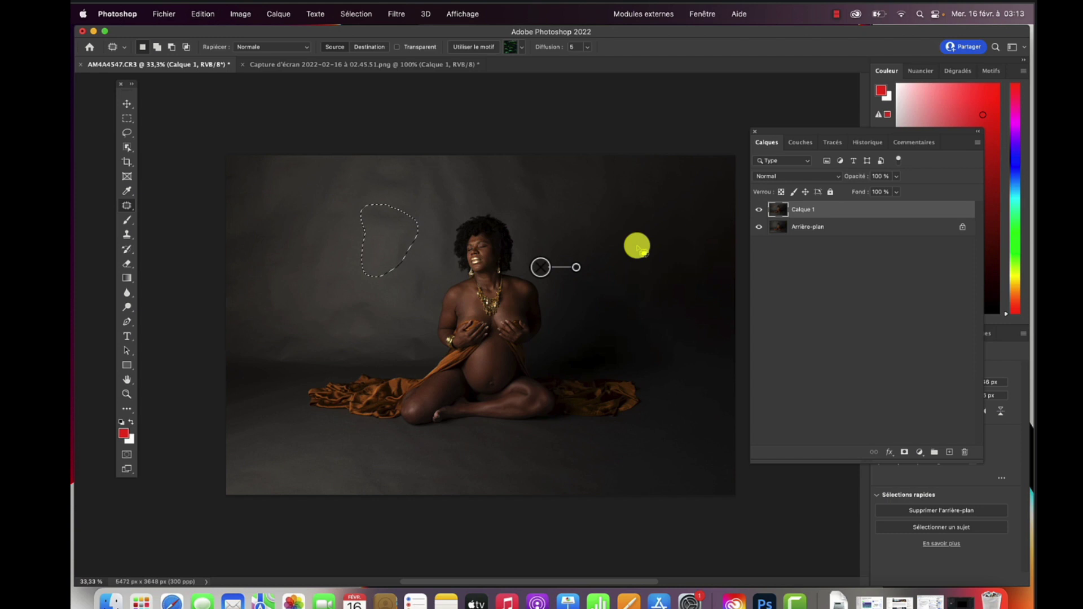
pyautogui.press('super+d')
# Step: Content-aware fill two smaller backdrop patches left of the head, one flat oval and one narrow upright oval, deselecting after each
pyautogui.moveTo(373, 202); pyautogui.dragTo(409, 231)
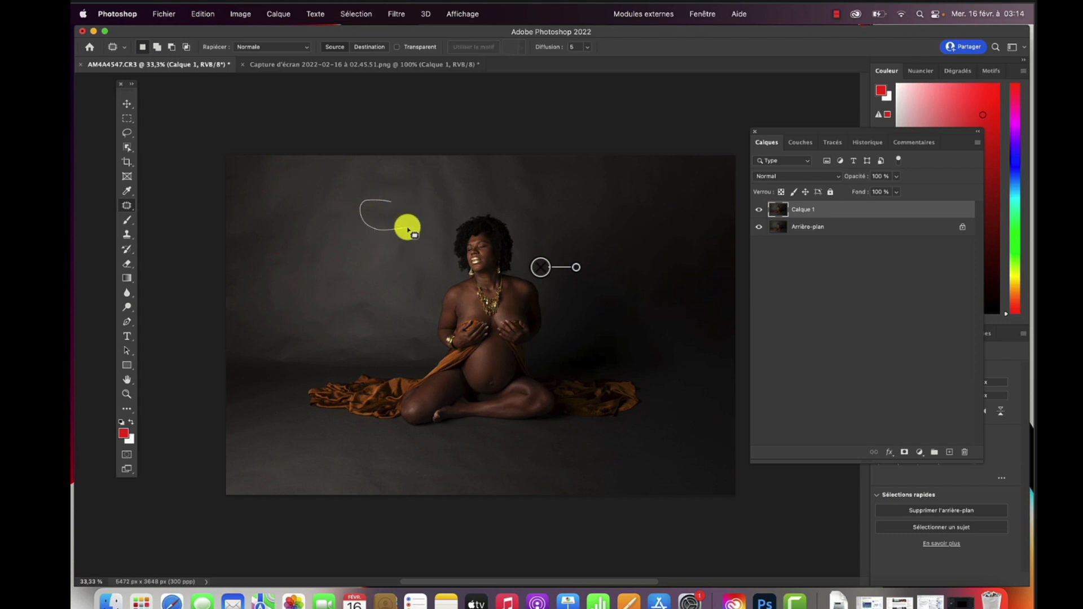
pyautogui.hotkey('shift', 'BackSpace')
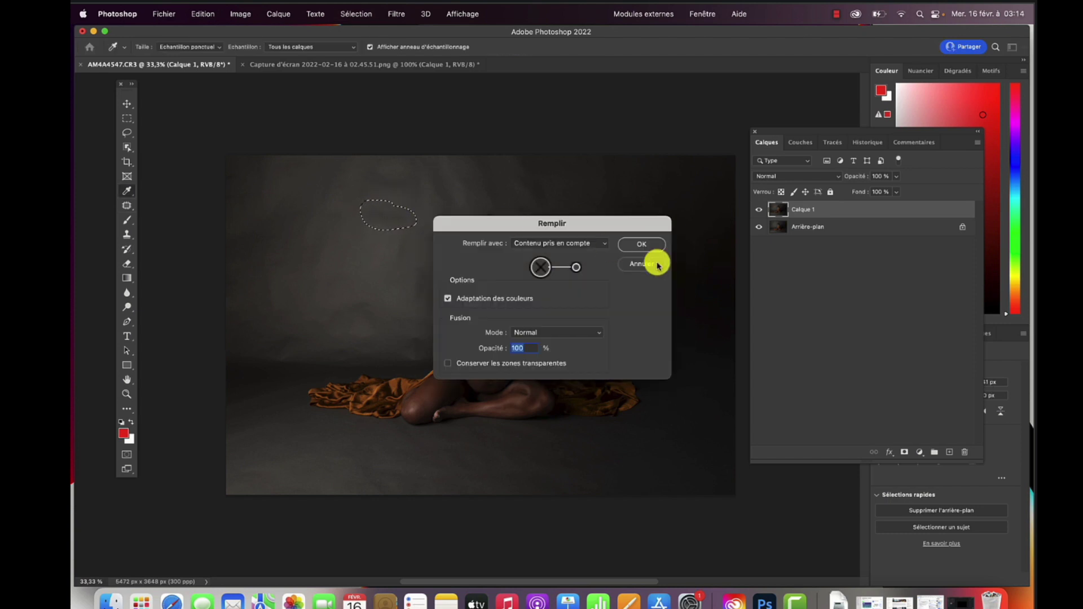
pyautogui.click(638, 244)
pyautogui.press('super+d')
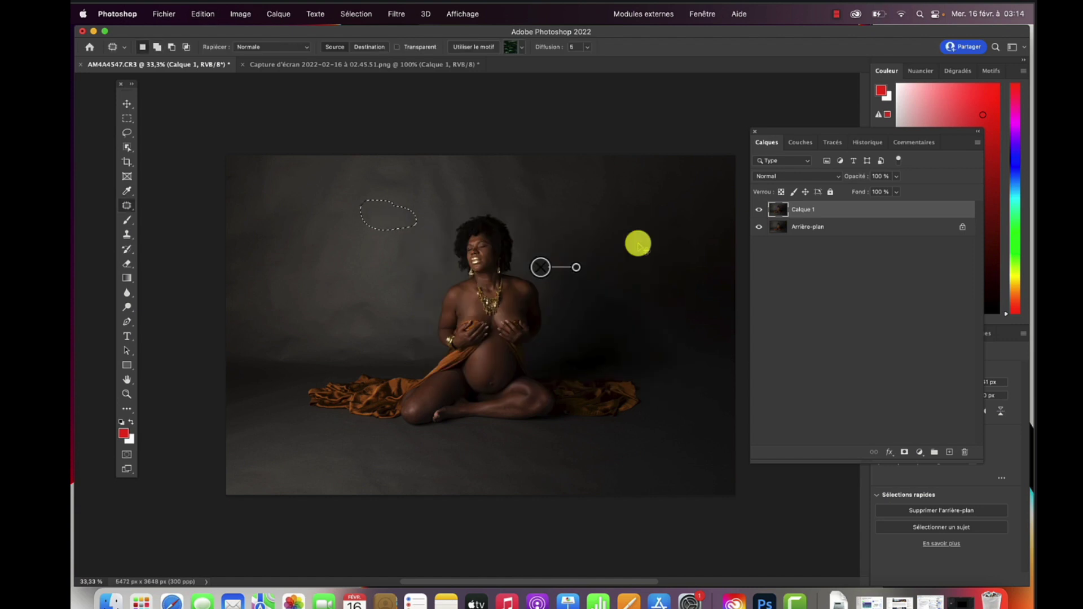
pyautogui.moveTo(416, 240)
pyautogui.mouseDown()
pyautogui.moveTo(418, 212)
pyautogui.moveTo(397, 214)
pyautogui.moveTo(388, 256)
pyautogui.moveTo(412, 241)
pyautogui.mouseUp()
pyautogui.hotkey('shift', 'BackSpace')
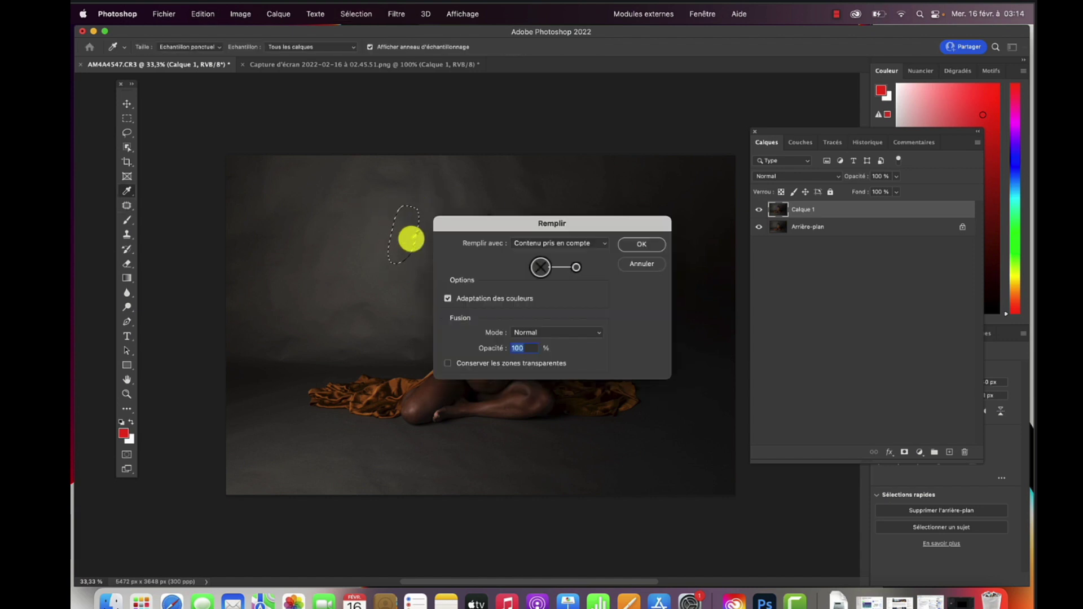
pyautogui.click(642, 245)
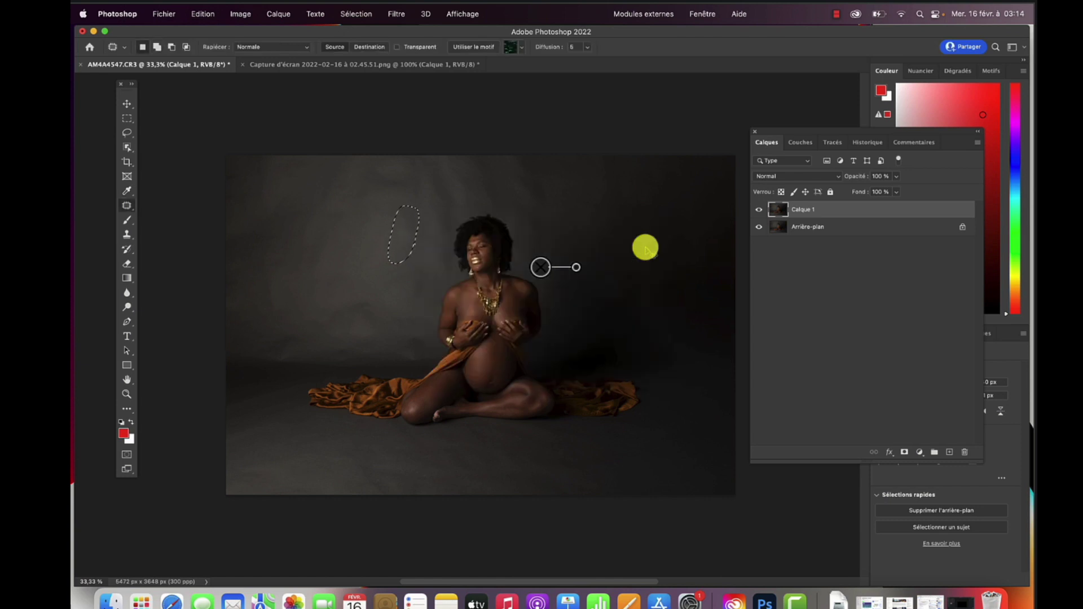
pyautogui.press('super+d')
# Step: Smooth the backdrop beside the woman's shoulder and the wider area lower left of it with two content-aware fills
pyautogui.moveTo(421, 264)
pyautogui.mouseDown()
pyautogui.moveTo(395, 300)
pyautogui.moveTo(424, 265)
pyautogui.moveTo(459, 314)
pyautogui.moveTo(428, 346)
pyautogui.moveTo(461, 309)
pyautogui.mouseUp()
pyautogui.hotkey('shift', 'BackSpace')
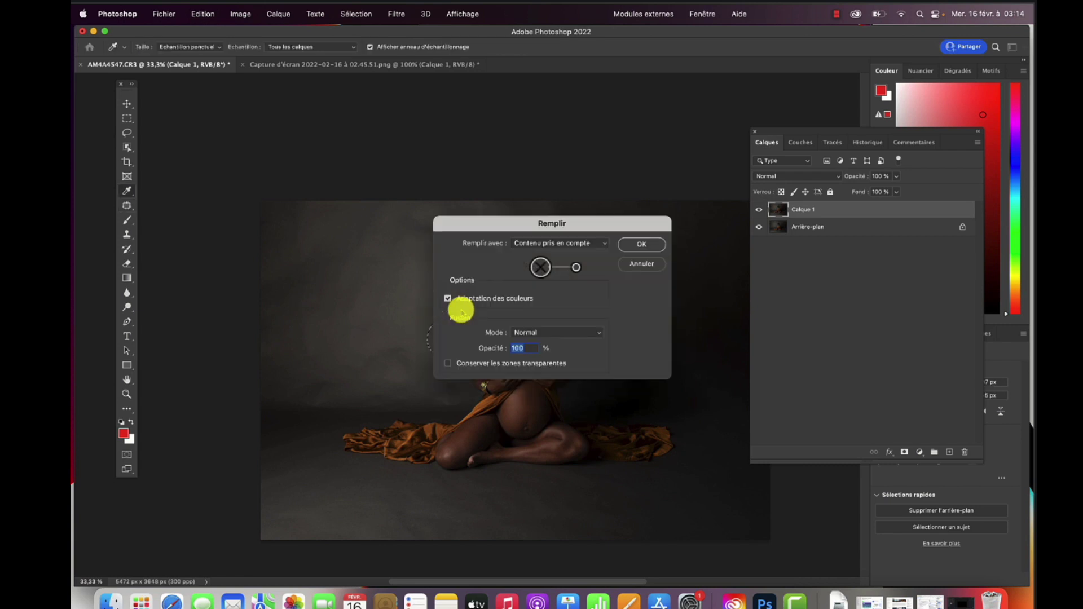
pyautogui.click(658, 244)
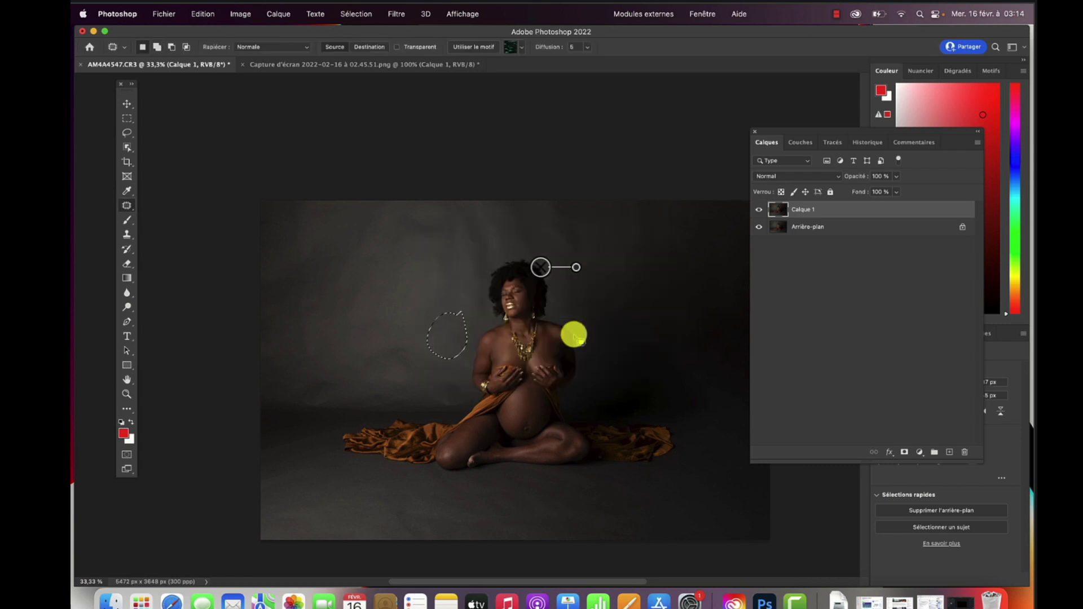
pyautogui.moveTo(416, 342)
pyautogui.mouseDown()
pyautogui.moveTo(365, 354)
pyautogui.moveTo(351, 372)
pyautogui.moveTo(363, 389)
pyautogui.moveTo(393, 397)
pyautogui.moveTo(422, 379)
pyautogui.moveTo(424, 349)
pyautogui.mouseUp()
pyautogui.hotkey('shift', 'BackSpace')
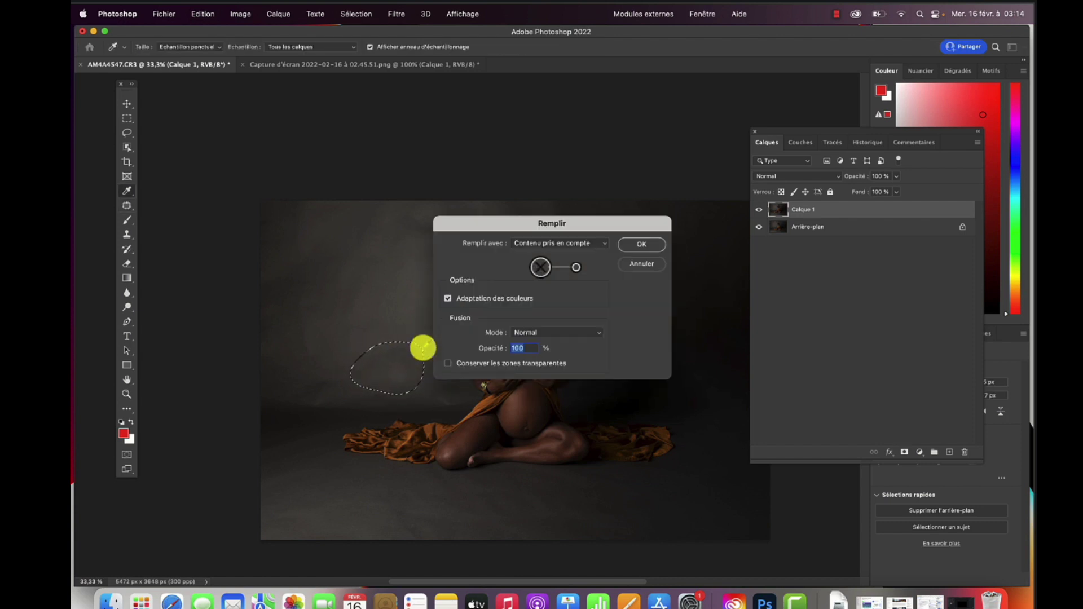
pyautogui.click(637, 246)
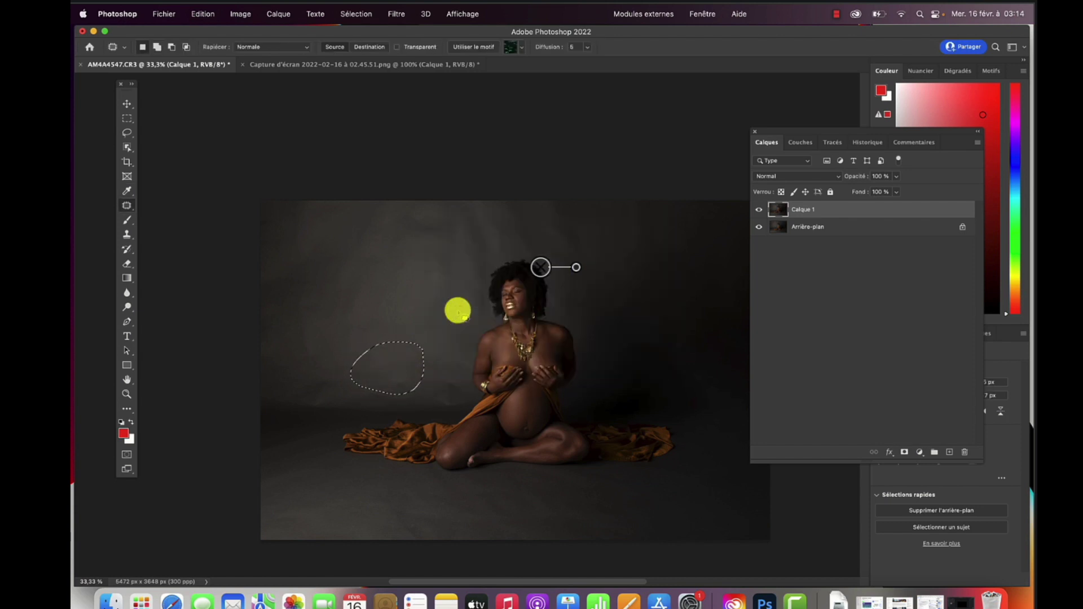
# Step: Refill the creased backdrop just above the draped fabric left of the woman with two overlapping content-aware fills, then deselect
pyautogui.moveTo(409, 364)
pyautogui.mouseDown()
pyautogui.moveTo(390, 363)
pyautogui.moveTo(363, 401)
pyautogui.moveTo(420, 401)
pyautogui.moveTo(423, 368)
pyautogui.mouseUp()
pyautogui.hotkey('shift', 'BackSpace')
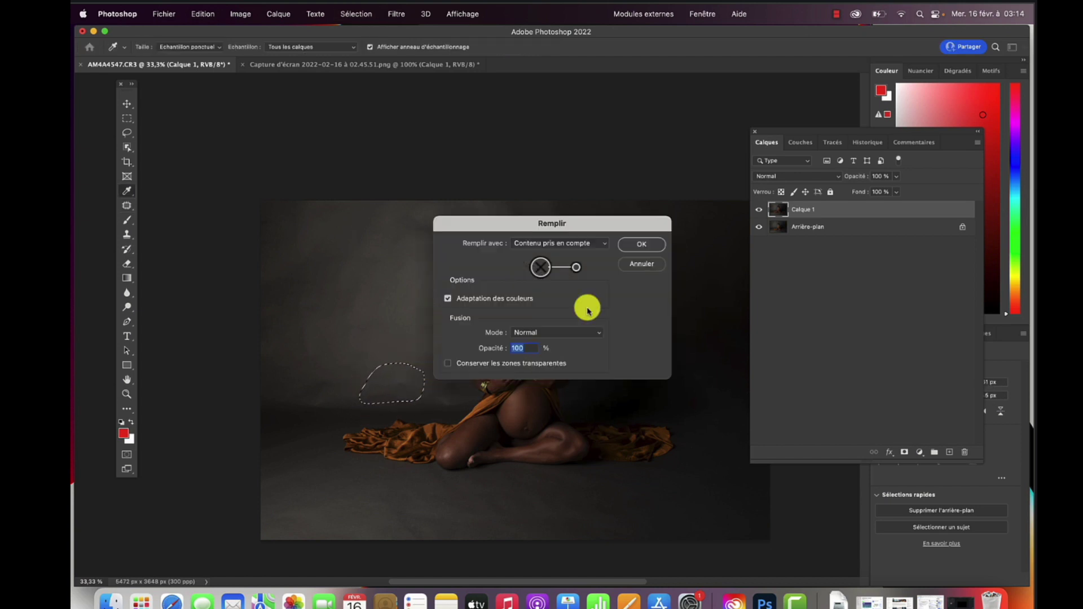
pyautogui.click(652, 247)
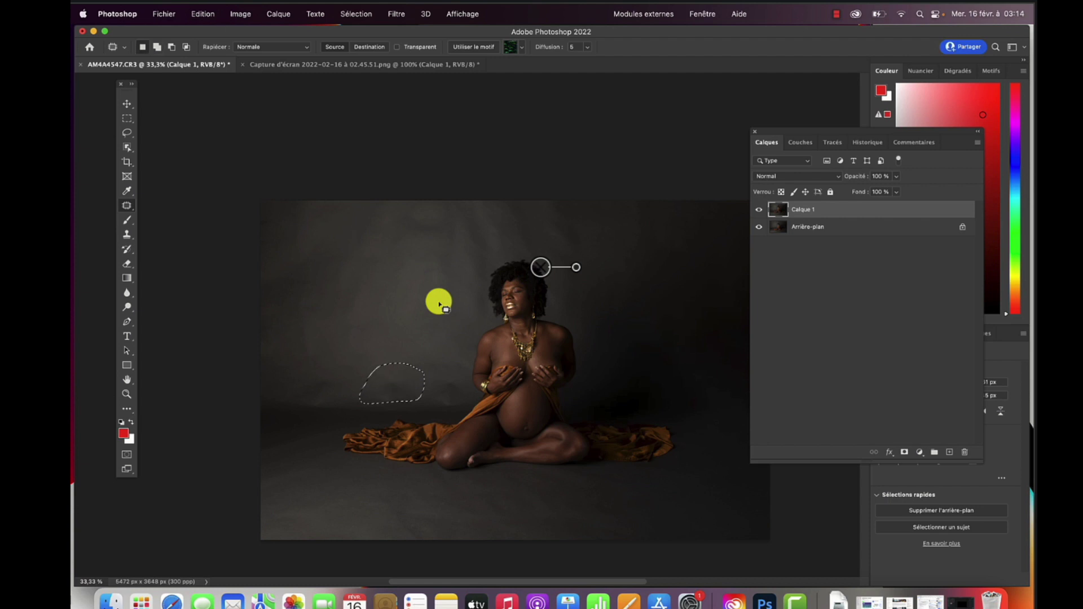
pyautogui.moveTo(399, 377)
pyautogui.mouseDown()
pyautogui.moveTo(377, 386)
pyautogui.moveTo(375, 403)
pyautogui.moveTo(410, 388)
pyautogui.mouseUp()
pyautogui.hotkey('shift', 'BackSpace')
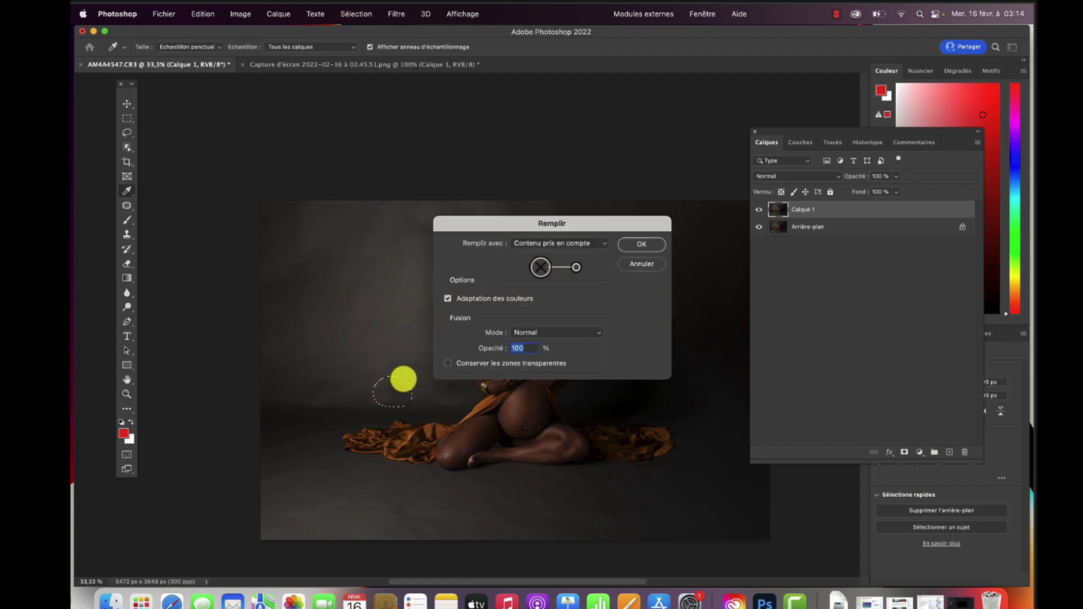
pyautogui.press('Return')
pyautogui.click(463, 389)
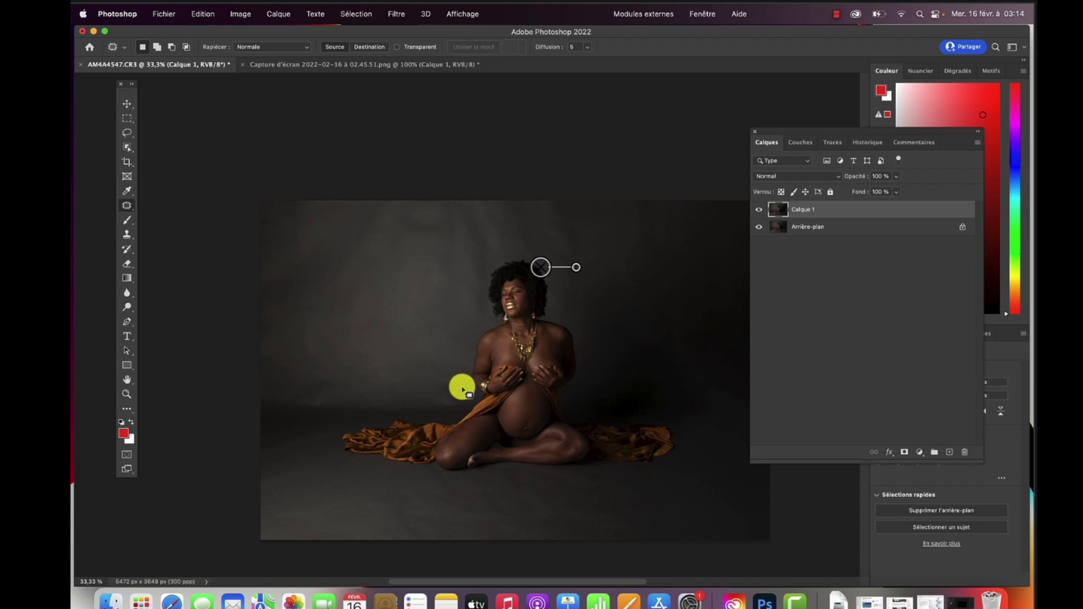
# Step: Content-aware fill a small round backdrop patch beside the woman's elbow and an oval one near the photo's left edge above the floor line
pyautogui.moveTo(453, 382)
pyautogui.mouseDown()
pyautogui.moveTo(431, 392)
pyautogui.moveTo(433, 407)
pyautogui.moveTo(456, 411)
pyautogui.moveTo(455, 381)
pyautogui.mouseUp()
pyautogui.hotkey('shift', 'BackSpace')
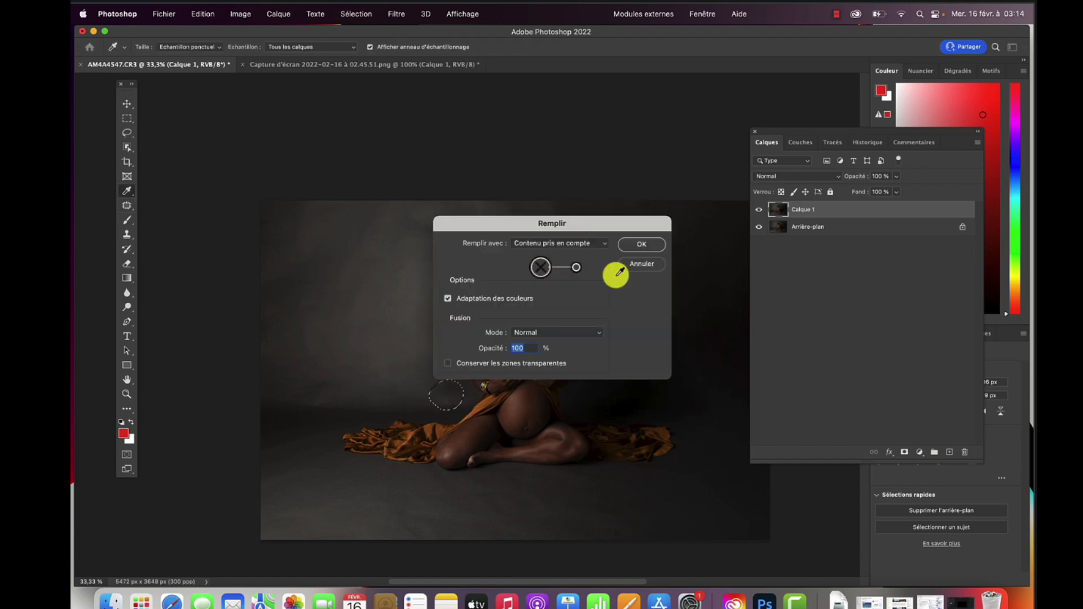
pyautogui.click(645, 246)
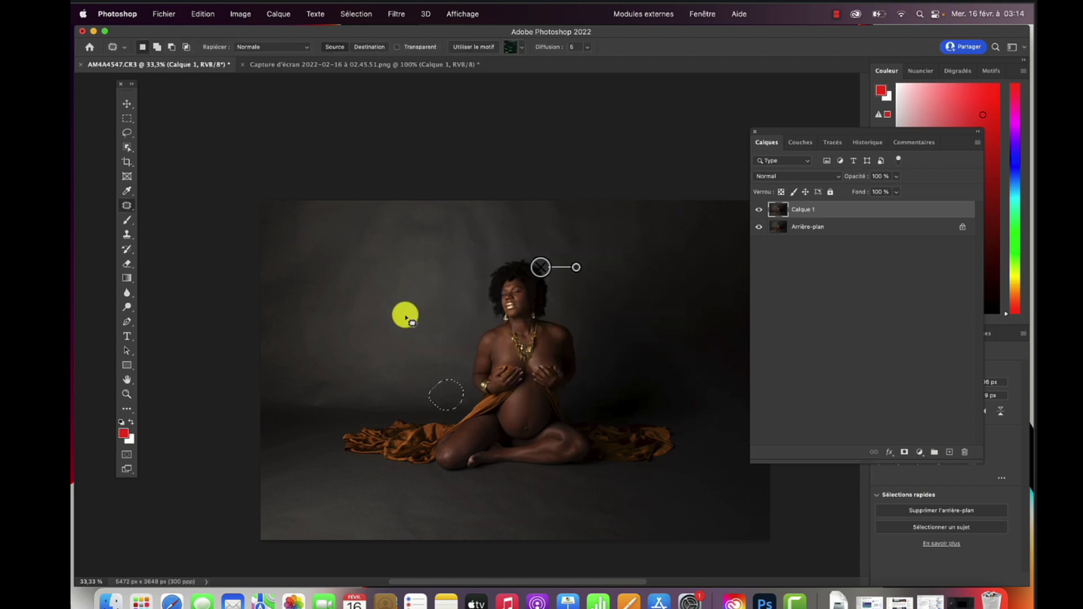
pyautogui.press('super+d')
pyautogui.moveTo(332, 379)
pyautogui.mouseDown()
pyautogui.moveTo(293, 392)
pyautogui.moveTo(324, 404)
pyautogui.moveTo(333, 377)
pyautogui.mouseUp()
pyautogui.hotkey('shift', 'BackSpace')
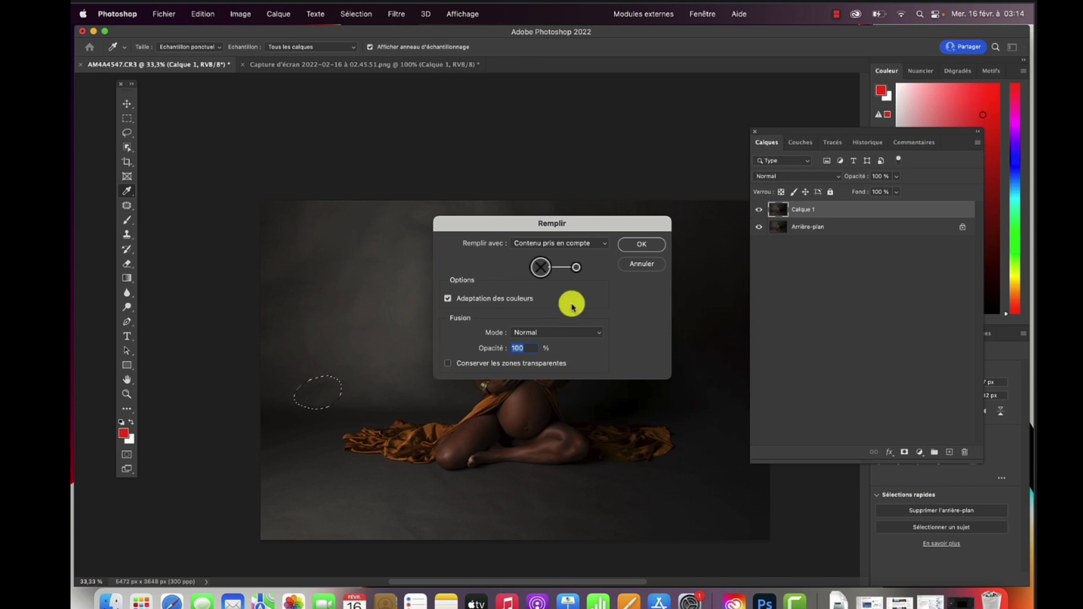
pyautogui.click(646, 244)
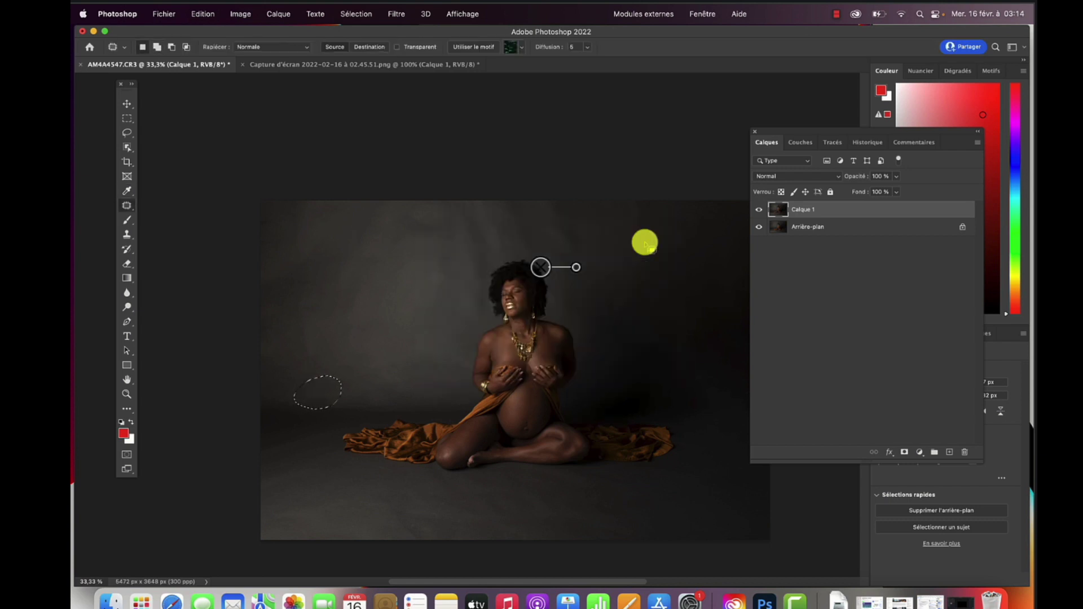
# Step: Even out the creases in the upper backdrop, above and left of the woman's hair, with two content-aware fills
pyautogui.moveTo(459, 211)
pyautogui.mouseDown()
pyautogui.moveTo(394, 230)
pyautogui.moveTo(439, 217)
pyautogui.mouseUp()
pyautogui.hotkey('shift', 'BackSpace')
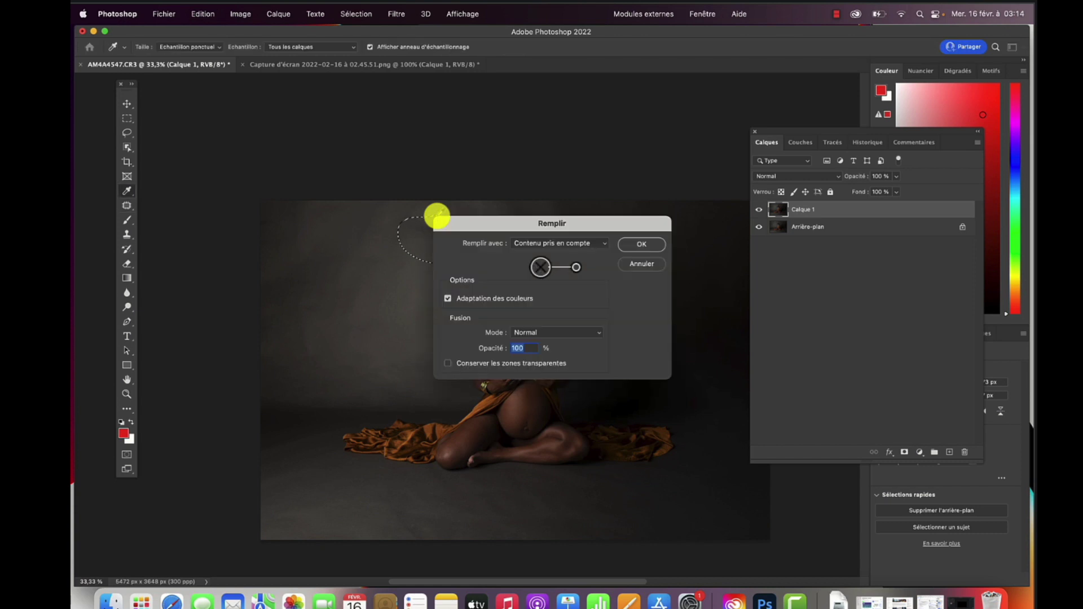
pyautogui.click(647, 244)
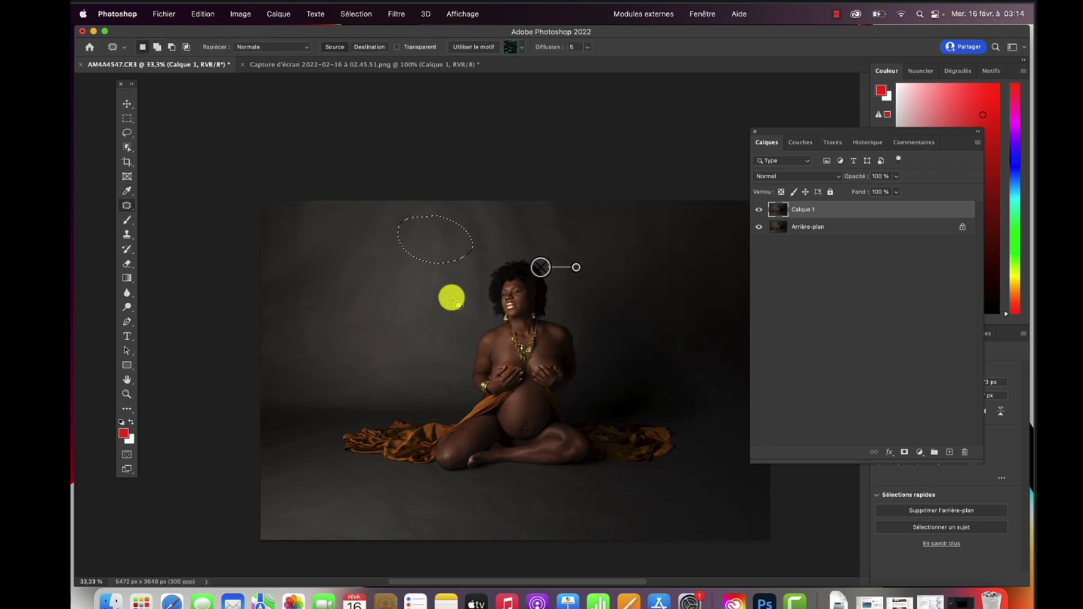
pyautogui.moveTo(451, 256)
pyautogui.mouseDown()
pyautogui.moveTo(425, 230)
pyautogui.moveTo(450, 290)
pyautogui.moveTo(448, 259)
pyautogui.mouseUp()
pyautogui.hotkey('shift', 'BackSpace')
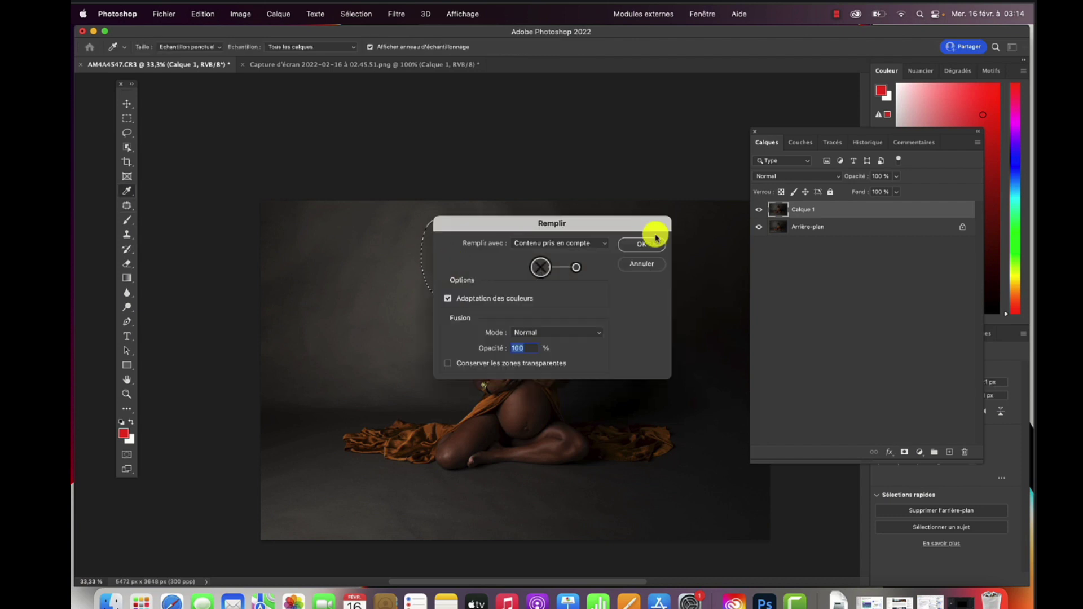
pyautogui.click(630, 245)
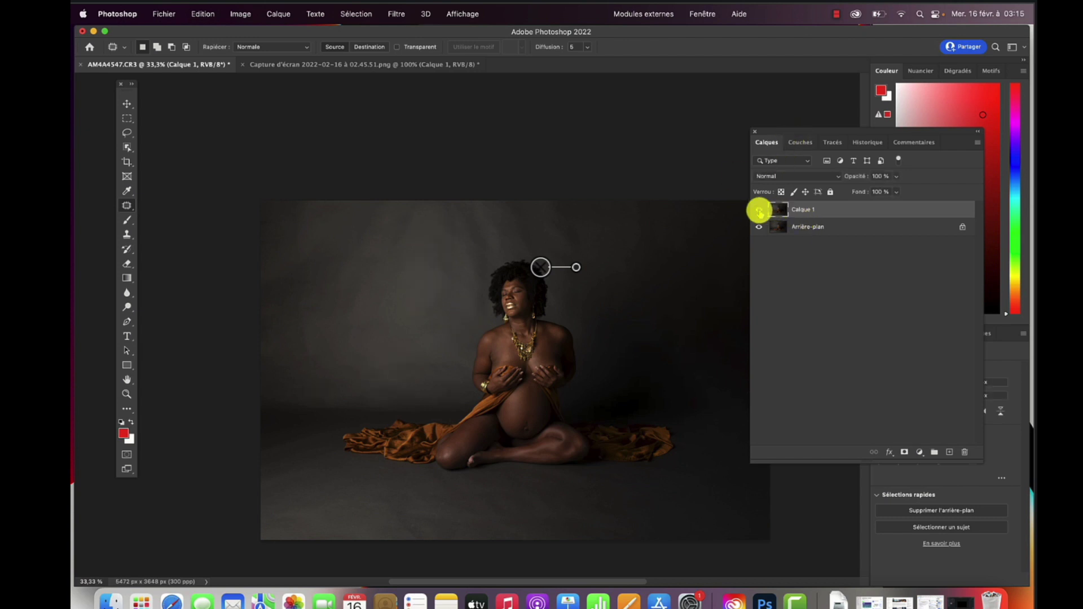
# Step: Create a history snapshot of the smoothed backdrop and bring the snapshot list into view
pyautogui.click(872, 143)
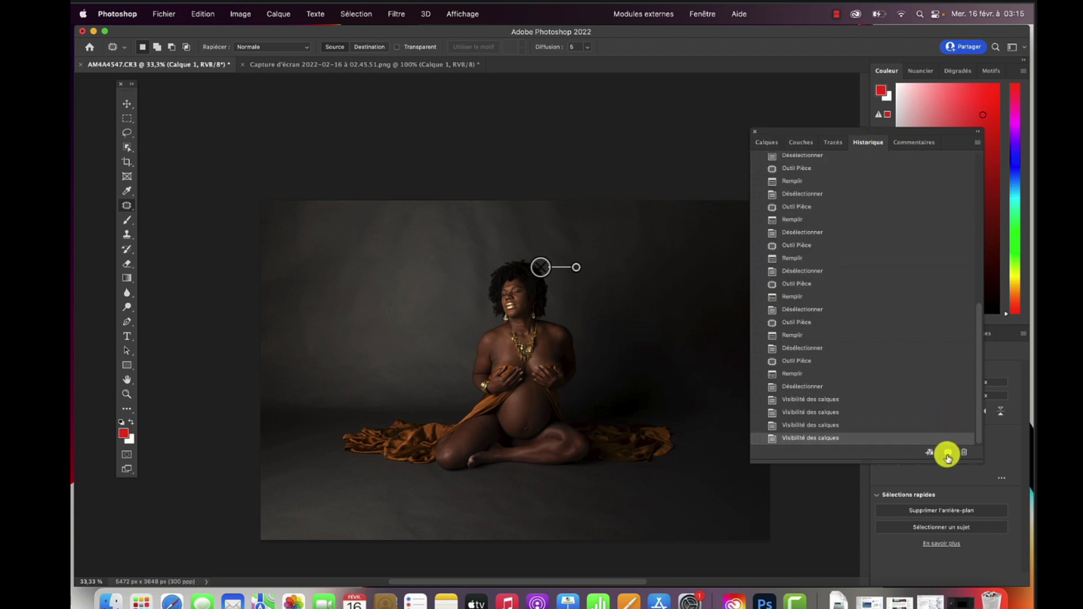
pyautogui.scroll(10, 855, 226)
pyautogui.click(851, 222)
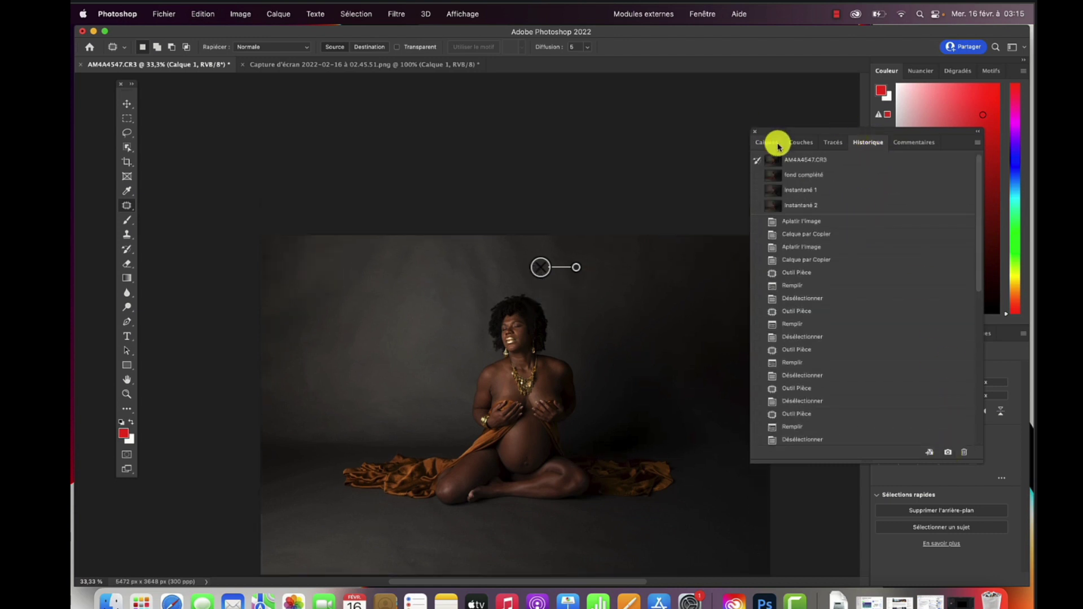
# Step: Flatten Calque 1 and Arrière-plan into a single background layer and show the document history again
pyautogui.click(767, 142)
pyautogui.rightClick(819, 223)
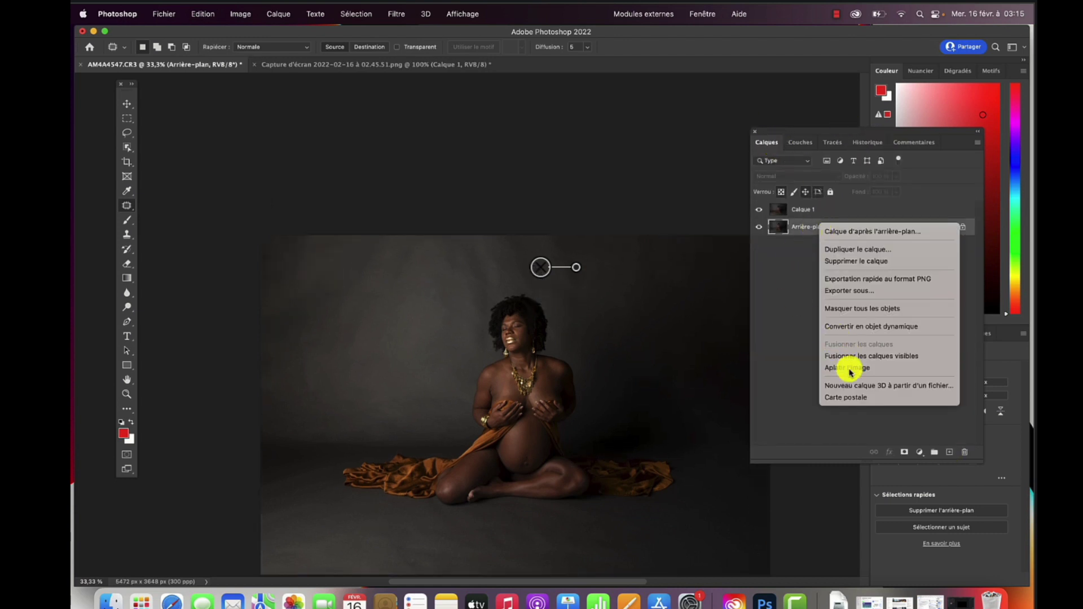
pyautogui.click(852, 367)
pyautogui.scroll(-3, 628, 312)
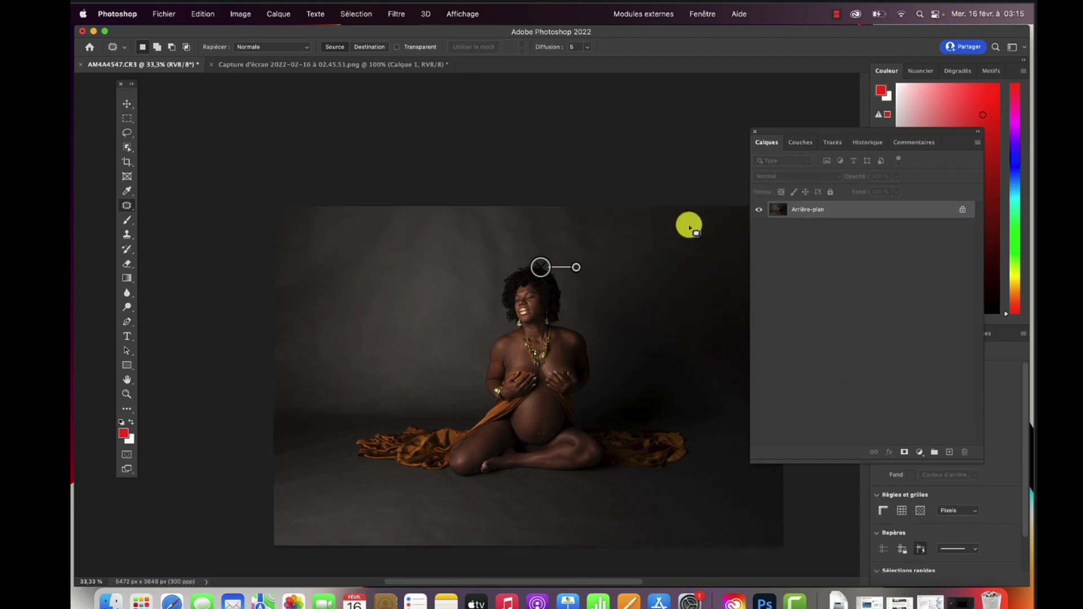
pyautogui.click(877, 145)
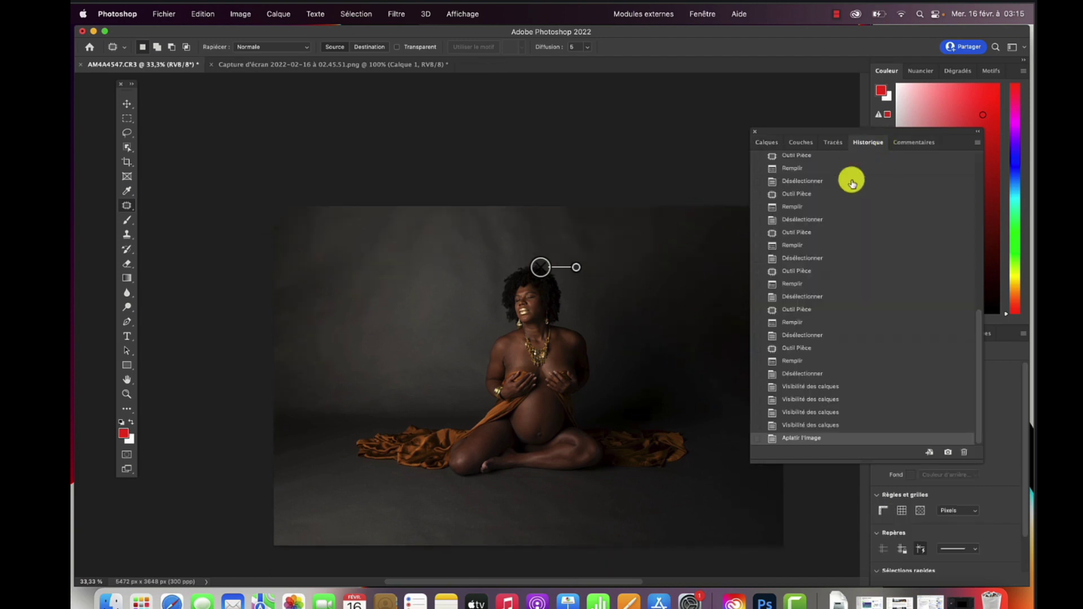
# Step: Return from the history's snapshot list to the layers and duplicate the flattened Arrière-plan layer
pyautogui.scroll(10, 841, 178)
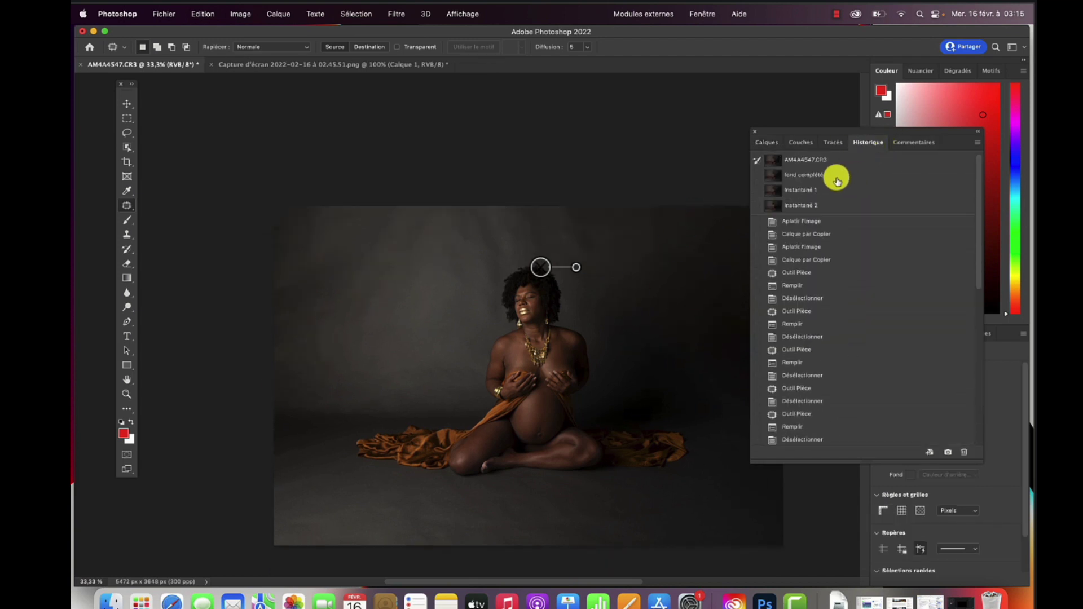
pyautogui.click(766, 143)
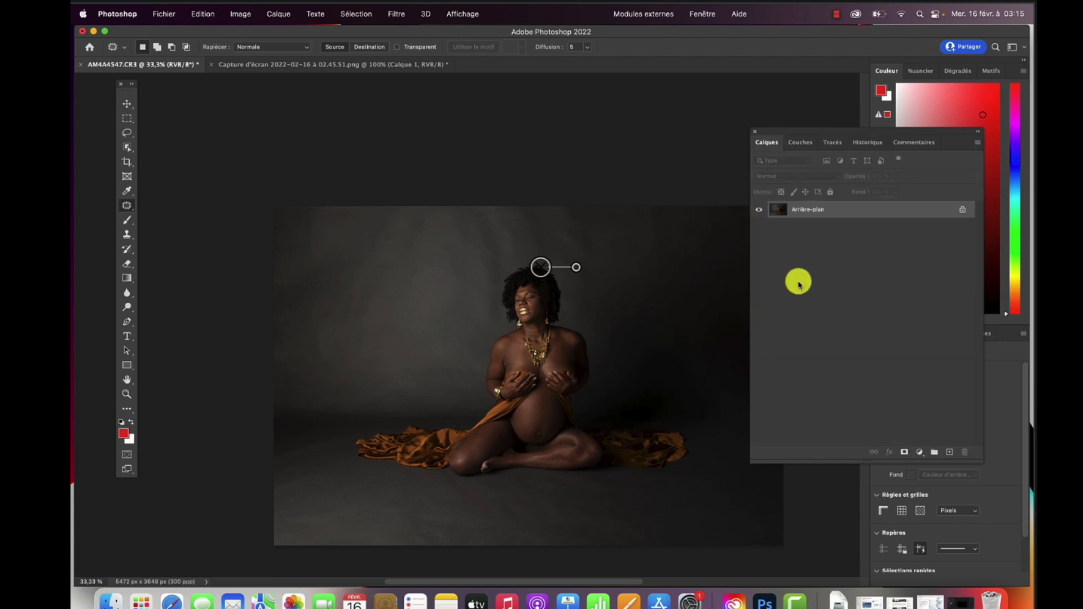
pyautogui.press('super+j')
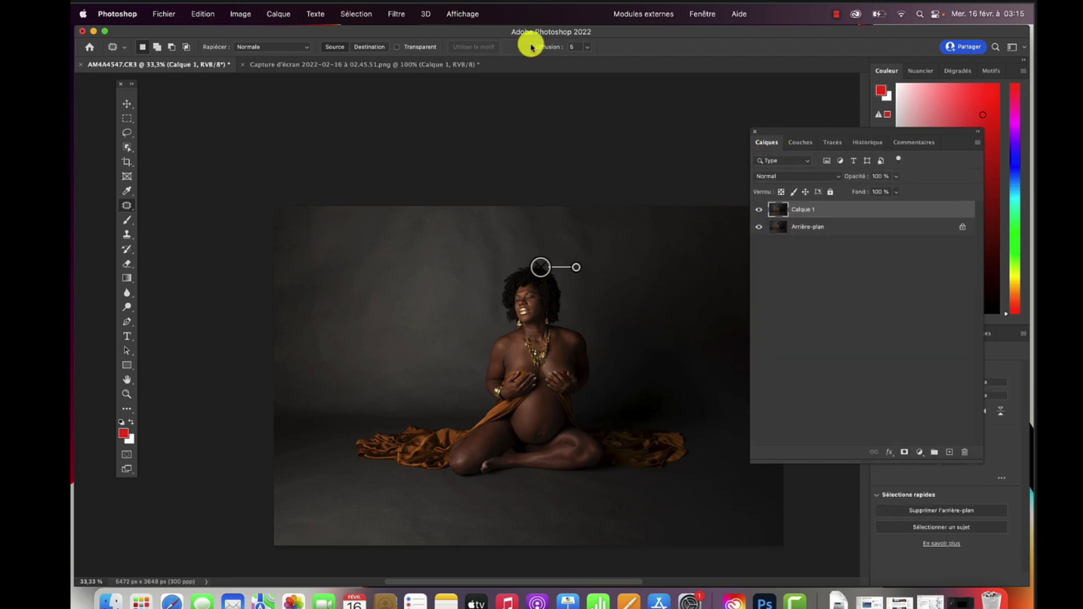
# Step: Start a Surface Blur on Calque 1 with the whole woman in the preview and a radius of 24 pixels
pyautogui.click(397, 15)
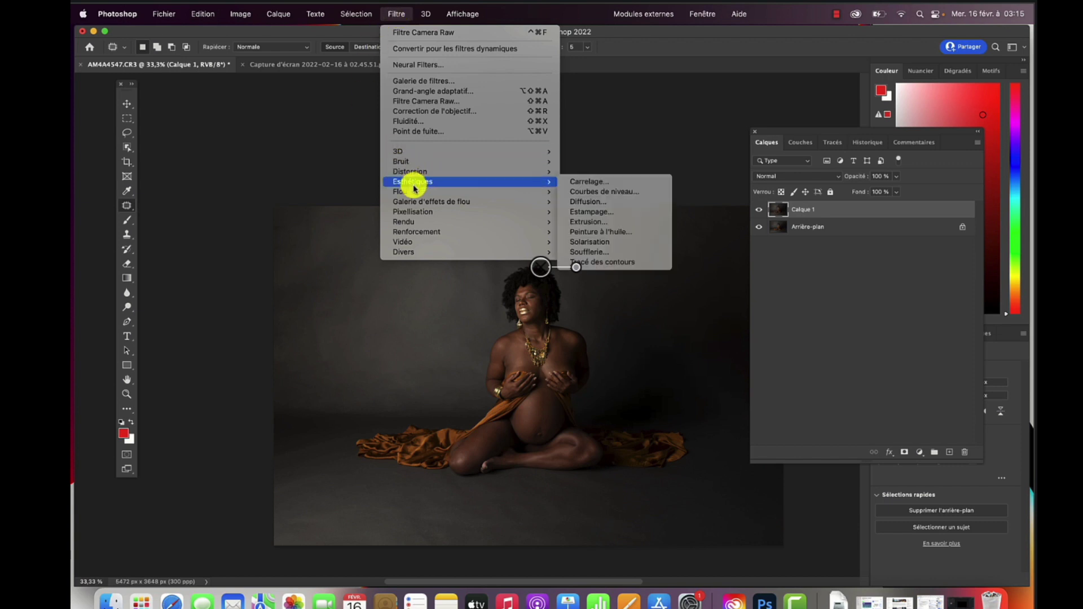
pyautogui.moveTo(412, 190)
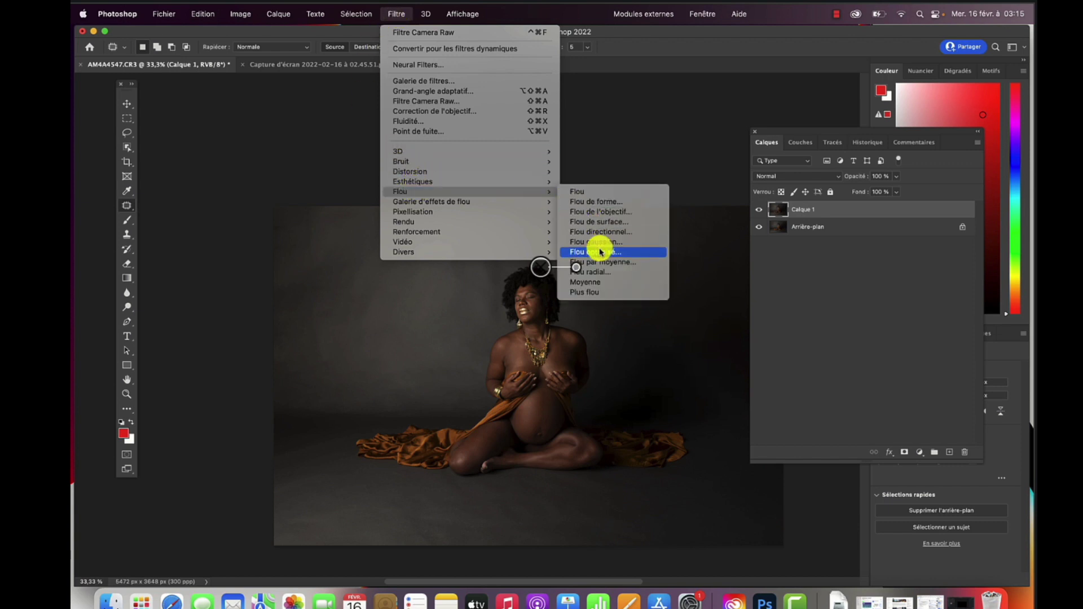
pyautogui.click(606, 224)
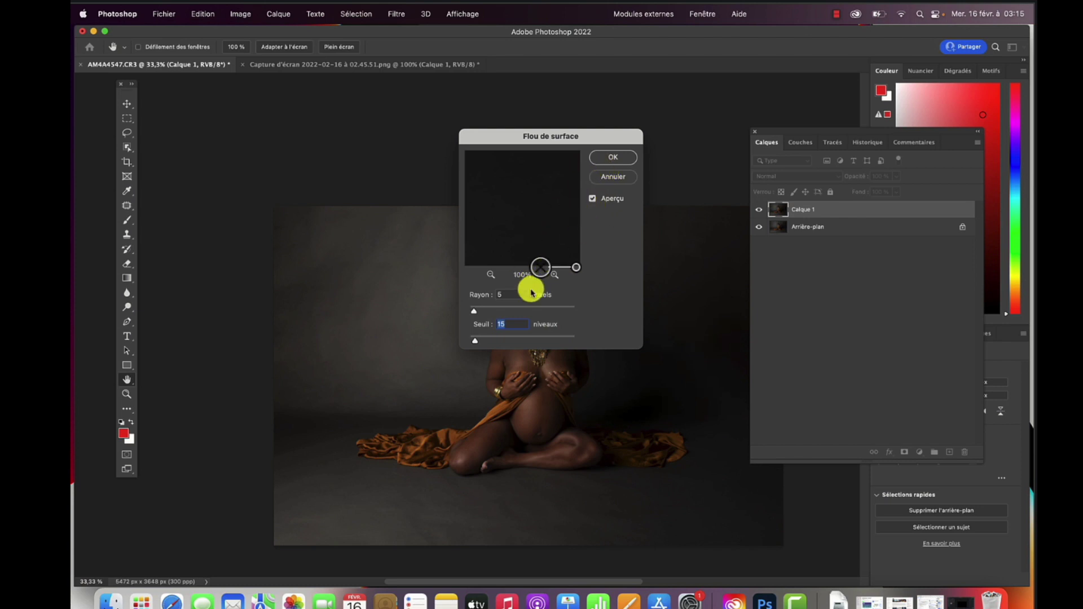
pyautogui.click(491, 276)
pyautogui.click(491, 277)
pyautogui.click(491, 277)
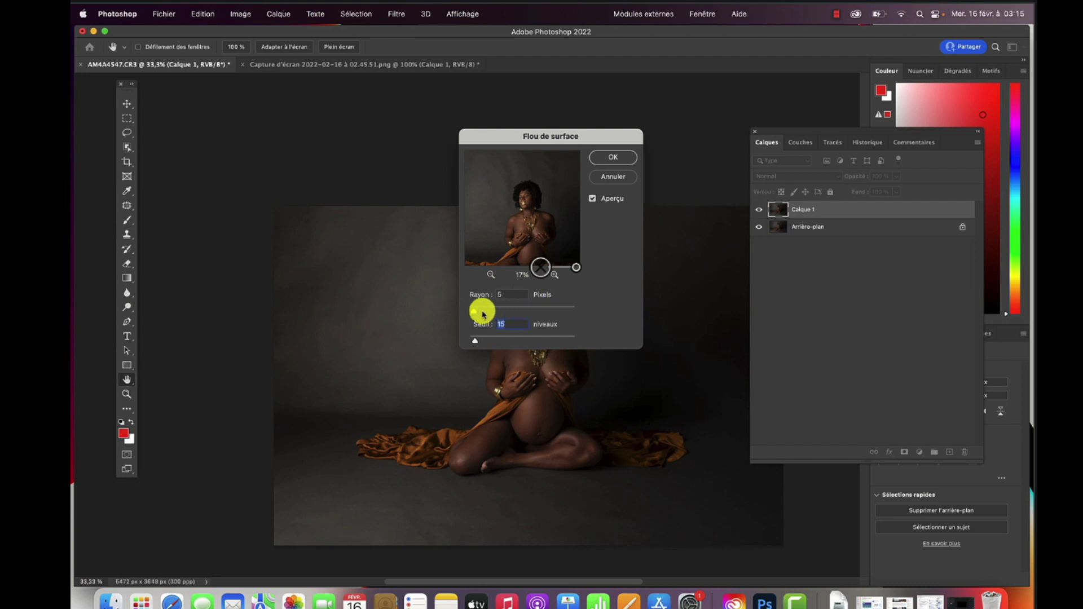
pyautogui.moveTo(477, 316); pyautogui.dragTo(495, 314)
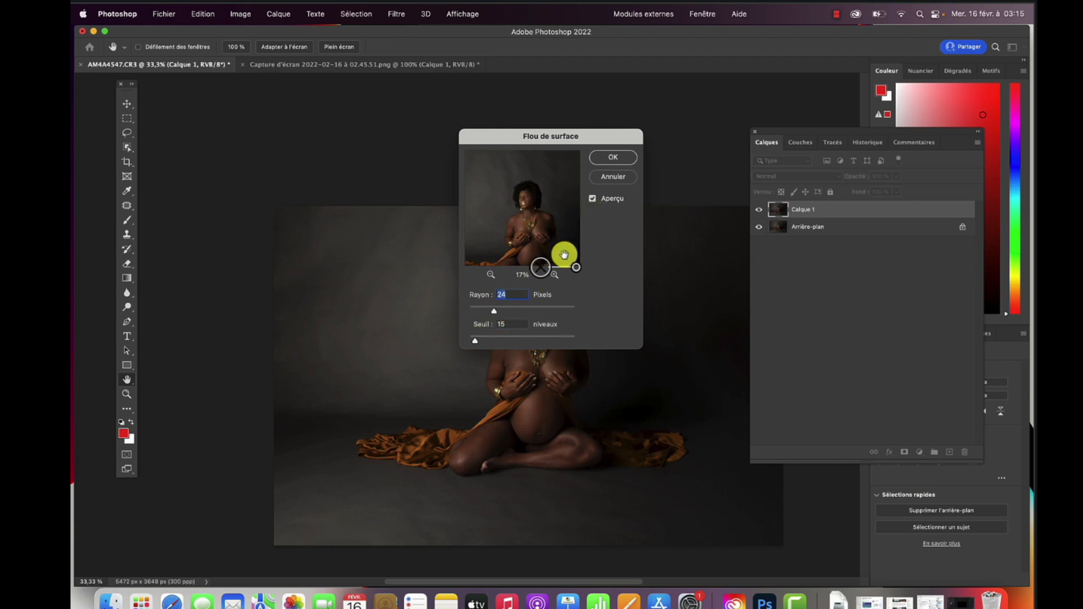
# Step: Check the backdrop in the preview, set the Surface Blur radius to 52 pixels and the threshold to 23 levels, and apply it
pyautogui.click(556, 275)
pyautogui.click(556, 275)
pyautogui.click(556, 276)
pyautogui.moveTo(527, 213); pyautogui.dragTo(599, 247)
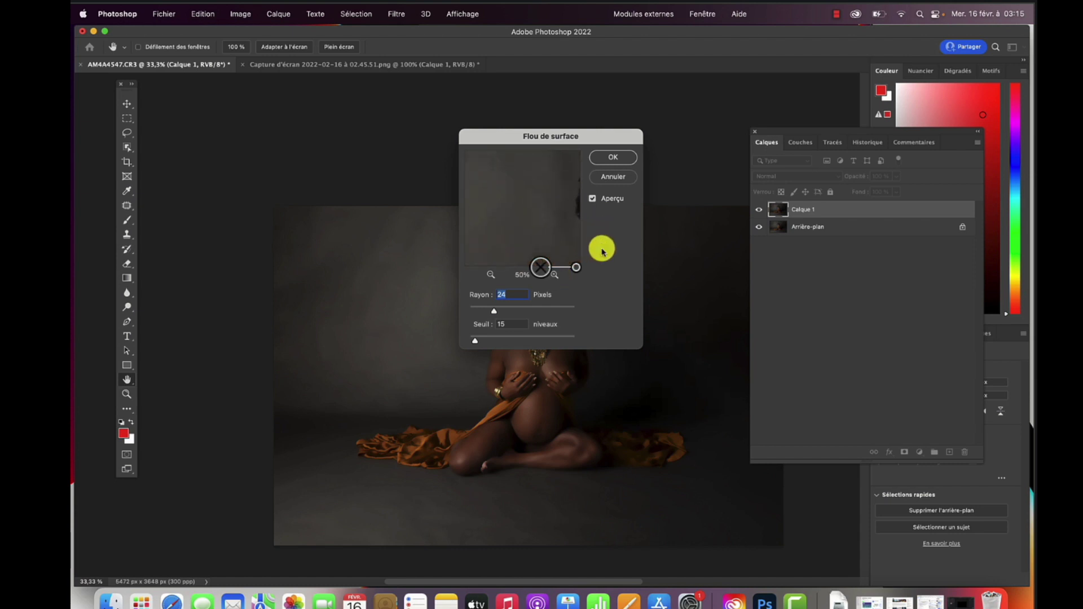
pyautogui.click(491, 275)
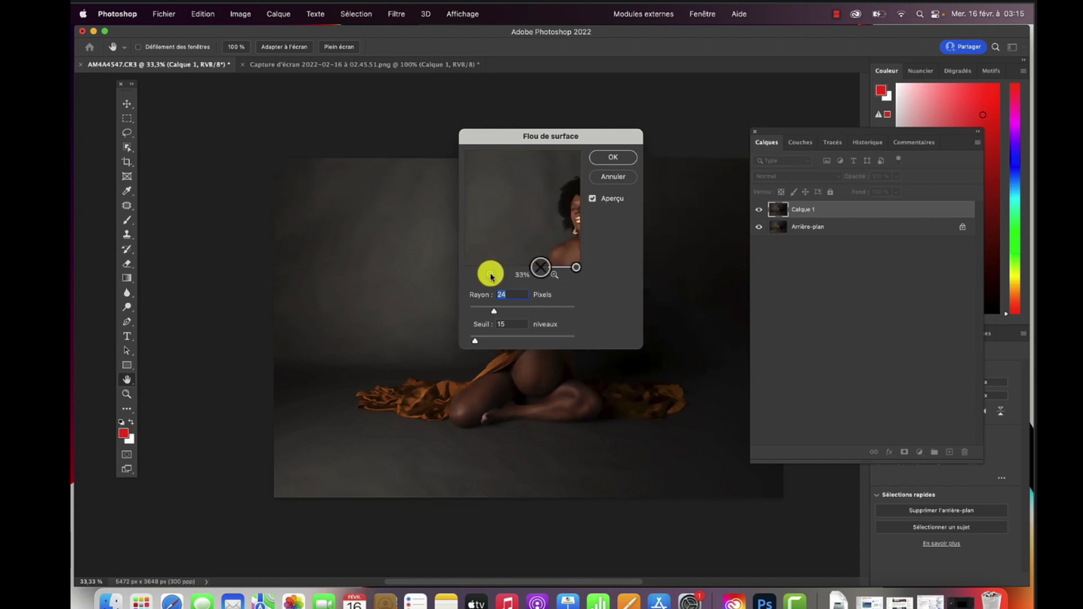
pyautogui.moveTo(494, 311); pyautogui.dragTo(517, 311)
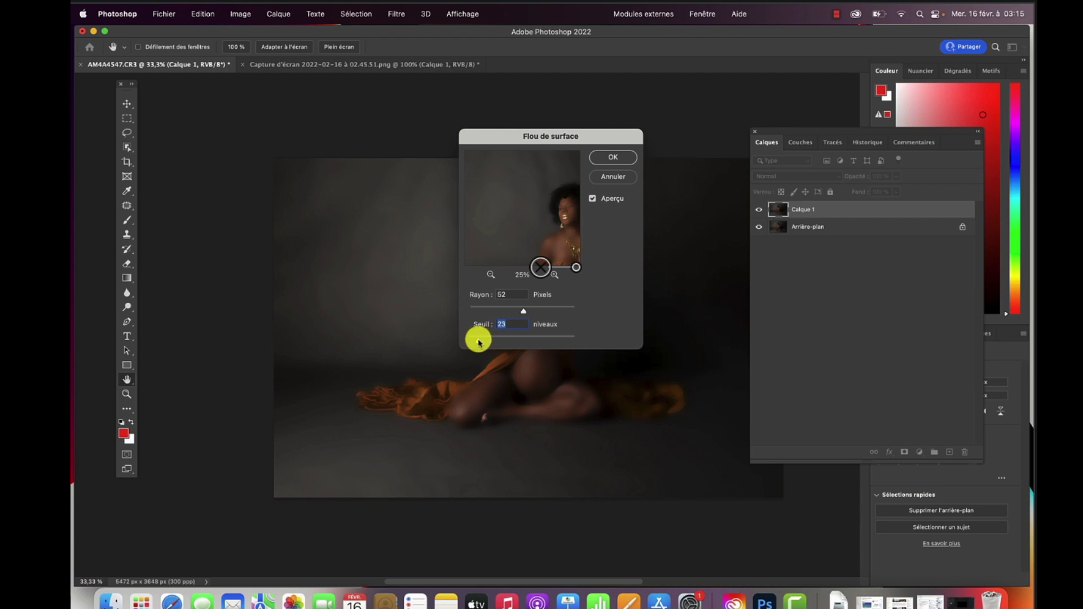
pyautogui.click(614, 157)
pyautogui.press('j')
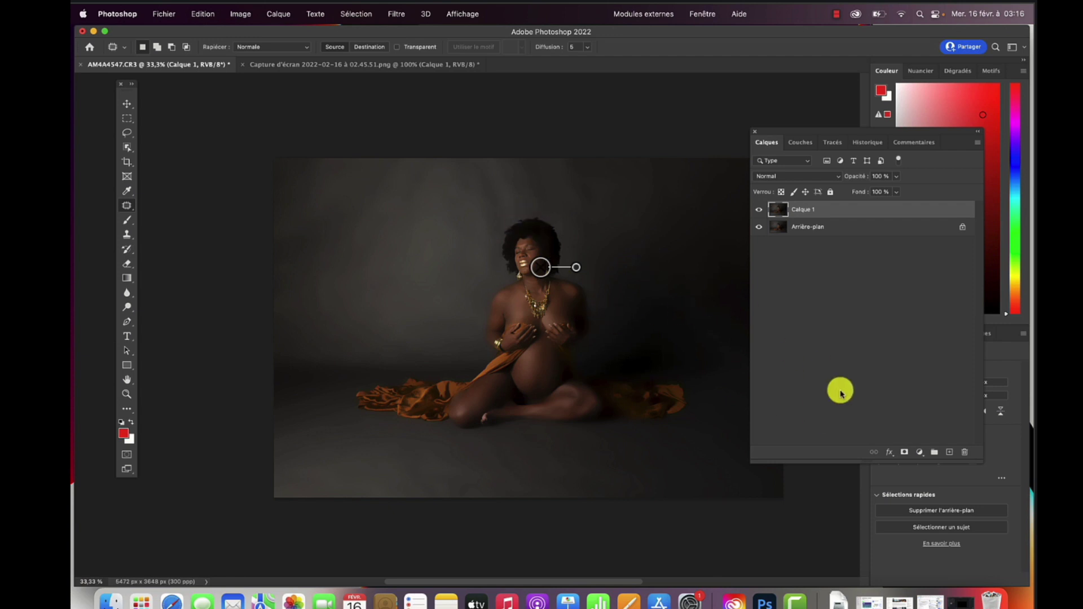
# Step: Add a white layer mask to Calque 1 and ready the Brush tool with black as the foreground colour
pyautogui.click(905, 452)
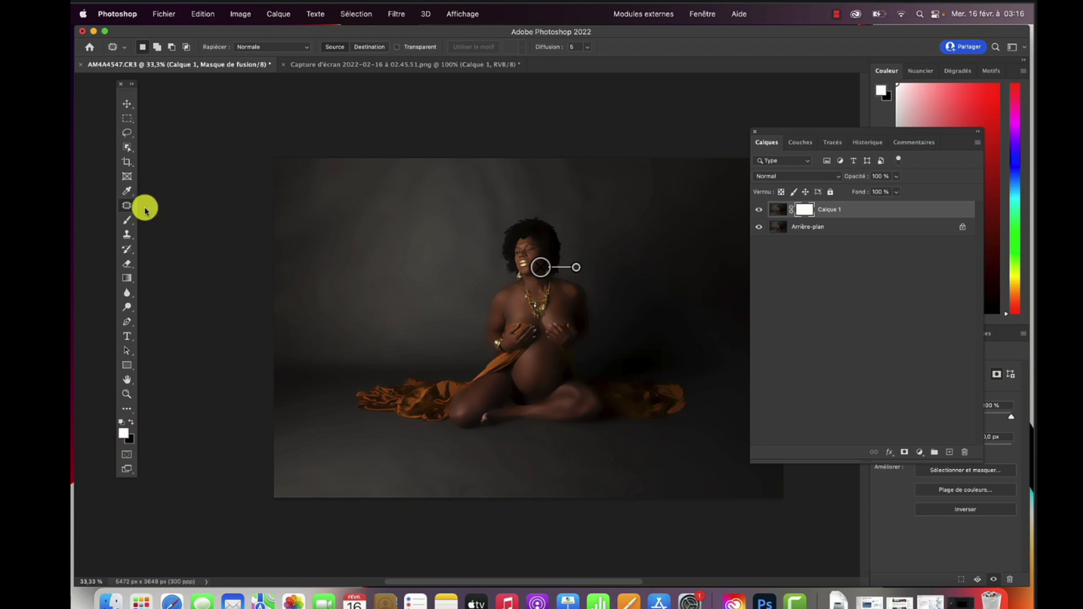
pyautogui.click(127, 219)
pyautogui.click(132, 425)
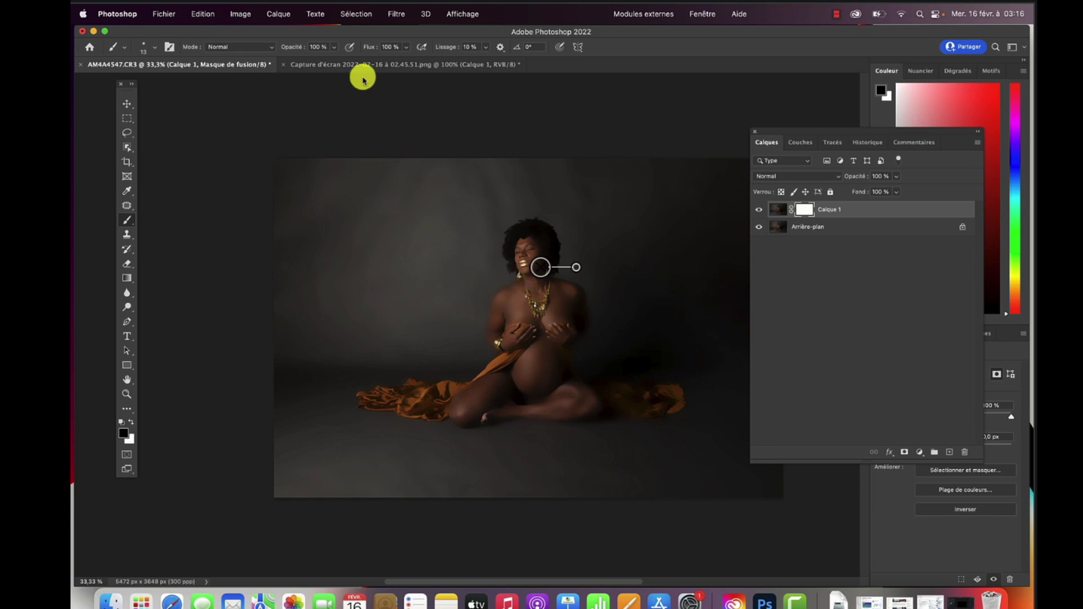
# Step: Paint black over the woman and the orange fabric on the mask with a soft 303 px brush at 0% hardness
pyautogui.click(153, 49)
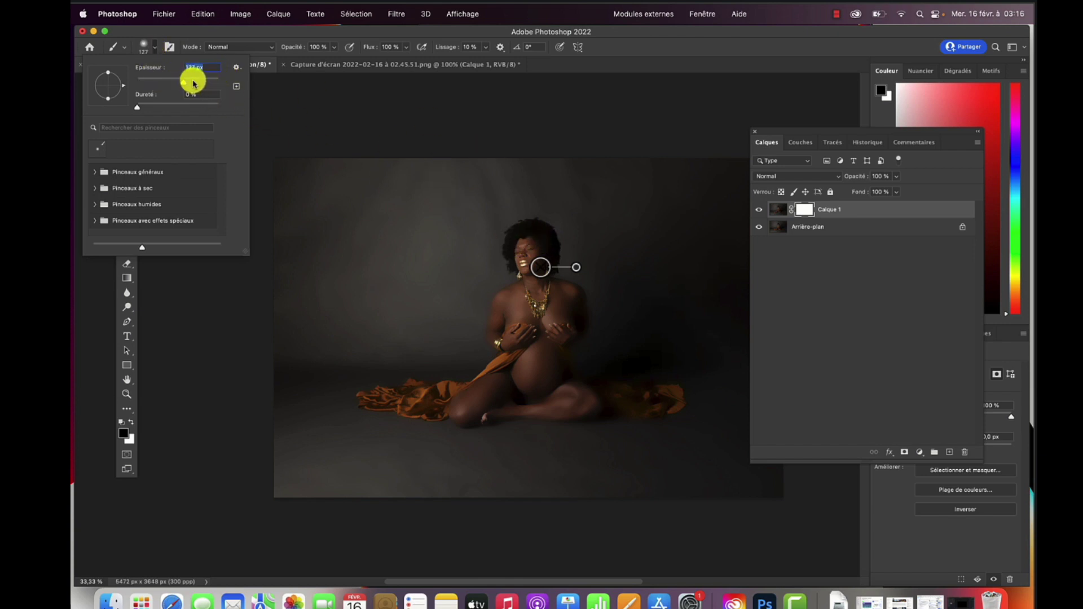
pyautogui.moveTo(189, 79); pyautogui.dragTo(198, 81)
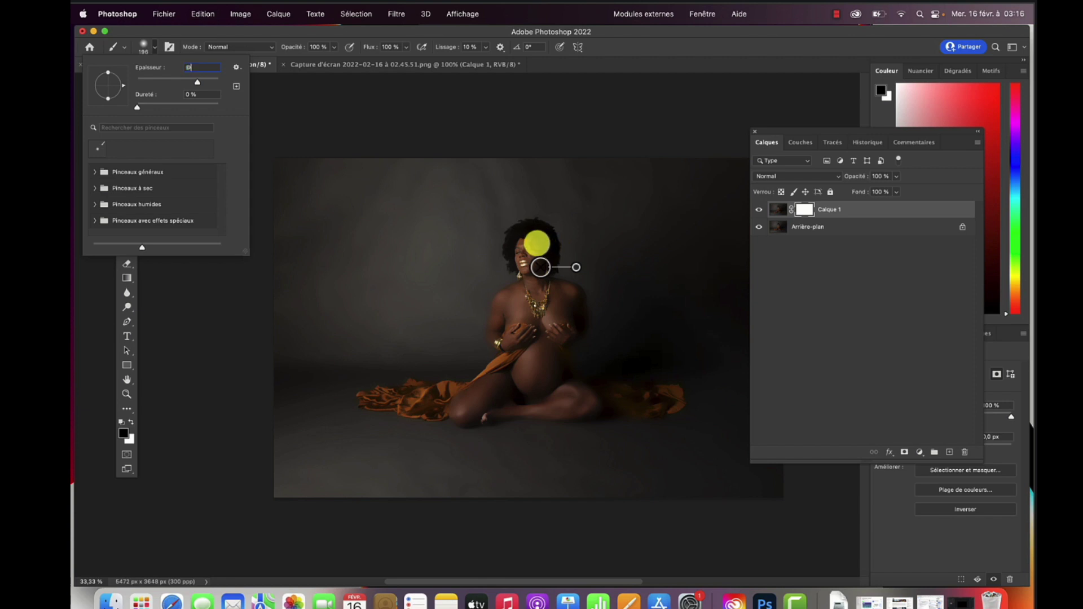
pyautogui.press('Return')
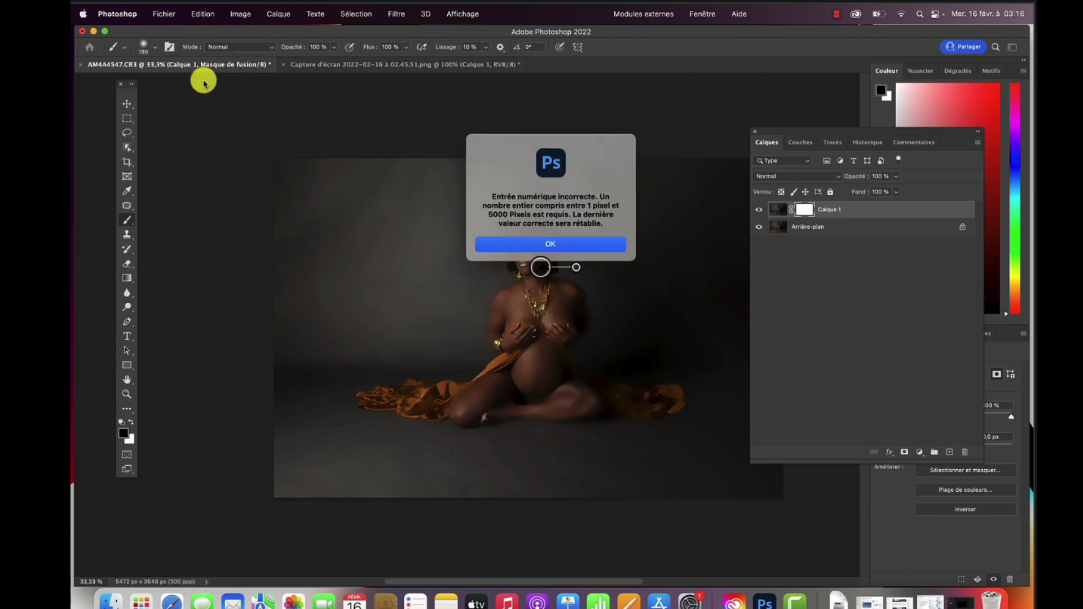
pyautogui.click(558, 250)
pyautogui.click(158, 52)
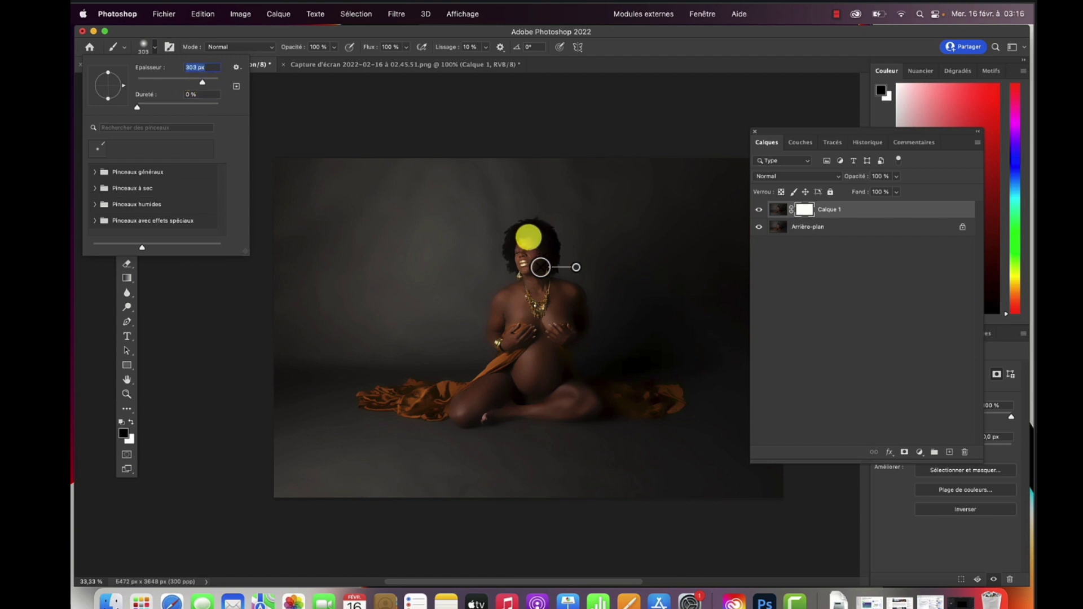
pyautogui.click(515, 231)
pyautogui.moveTo(528, 268)
pyautogui.mouseDown()
pyautogui.moveTo(527, 326)
pyautogui.moveTo(502, 337)
pyautogui.moveTo(503, 312)
pyautogui.moveTo(534, 321)
pyautogui.moveTo(547, 293)
pyautogui.moveTo(565, 296)
pyautogui.moveTo(572, 313)
pyautogui.moveTo(554, 358)
pyautogui.moveTo(528, 320)
pyautogui.moveTo(539, 350)
pyautogui.moveTo(524, 391)
pyautogui.moveTo(430, 408)
pyautogui.moveTo(413, 398)
pyautogui.moveTo(429, 393)
pyautogui.moveTo(364, 400)
pyautogui.moveTo(557, 412)
pyautogui.moveTo(498, 407)
pyautogui.moveTo(566, 385)
pyautogui.moveTo(595, 399)
pyautogui.moveTo(668, 393)
pyautogui.moveTo(670, 413)
pyautogui.moveTo(617, 410)
pyautogui.moveTo(670, 395)
pyautogui.moveTo(567, 355)
pyautogui.moveTo(542, 223)
pyautogui.moveTo(509, 246)
pyautogui.moveTo(515, 278)
pyautogui.moveTo(517, 237)
pyautogui.moveTo(538, 235)
pyautogui.moveTo(544, 282)
pyautogui.moveTo(533, 233)
pyautogui.moveTo(514, 256)
pyautogui.moveTo(520, 285)
pyautogui.moveTo(528, 234)
pyautogui.moveTo(549, 269)
pyautogui.moveTo(539, 298)
pyautogui.moveTo(535, 241)
pyautogui.moveTo(518, 228)
pyautogui.moveTo(521, 281)
pyautogui.moveTo(534, 236)
pyautogui.moveTo(550, 281)
pyautogui.moveTo(531, 233)
pyautogui.moveTo(522, 281)
pyautogui.mouseUp()
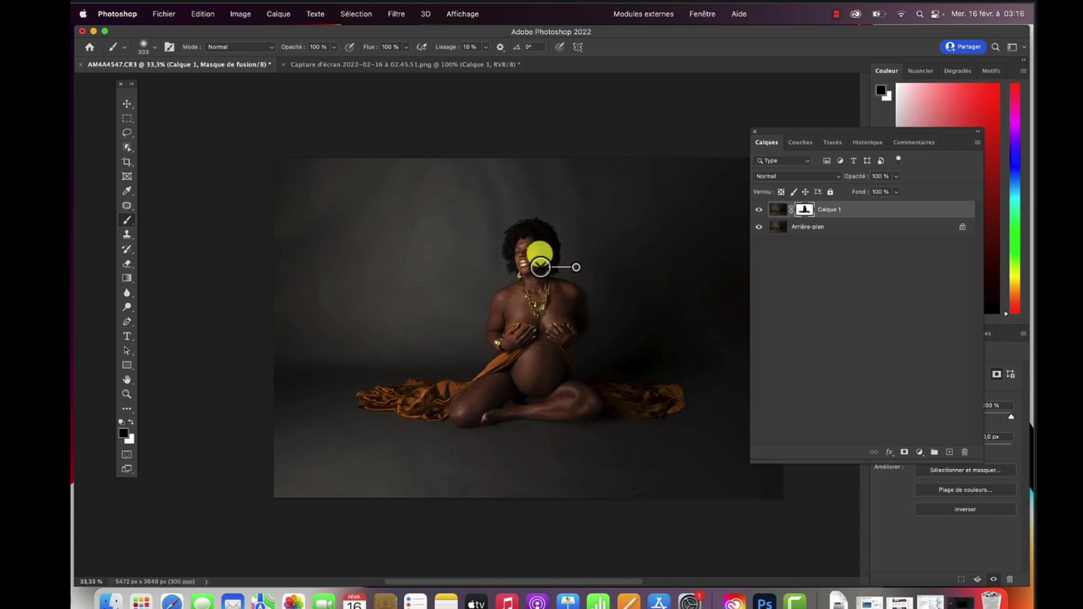
# Step: Enlarge the brush to 440 px and paint black over the woman's hair, face and neck on the mask
pyautogui.click(149, 45)
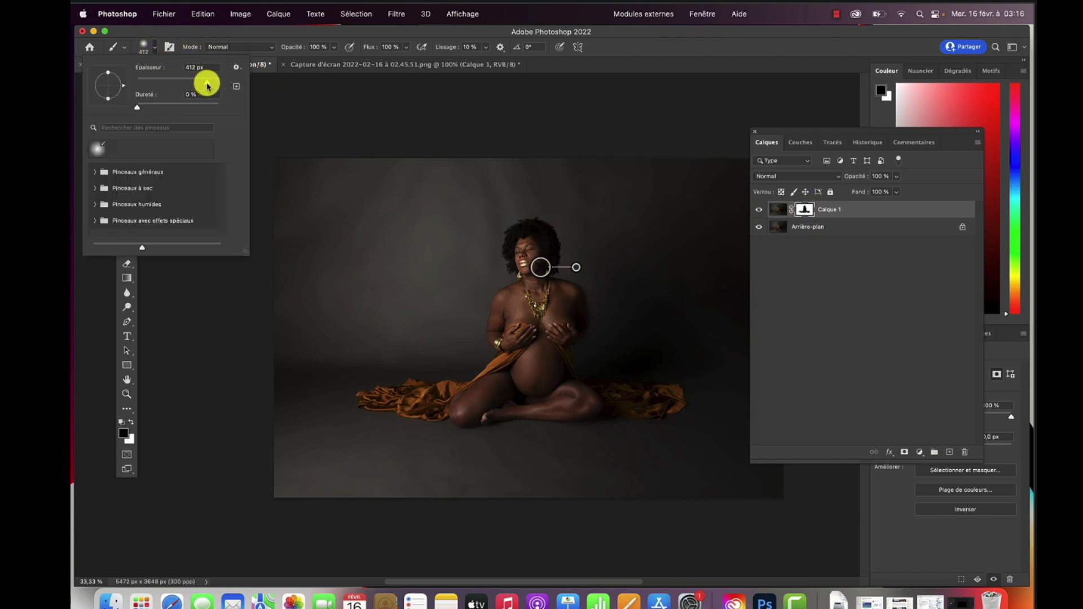
pyautogui.moveTo(207, 85); pyautogui.dragTo(211, 85)
pyautogui.click(525, 236)
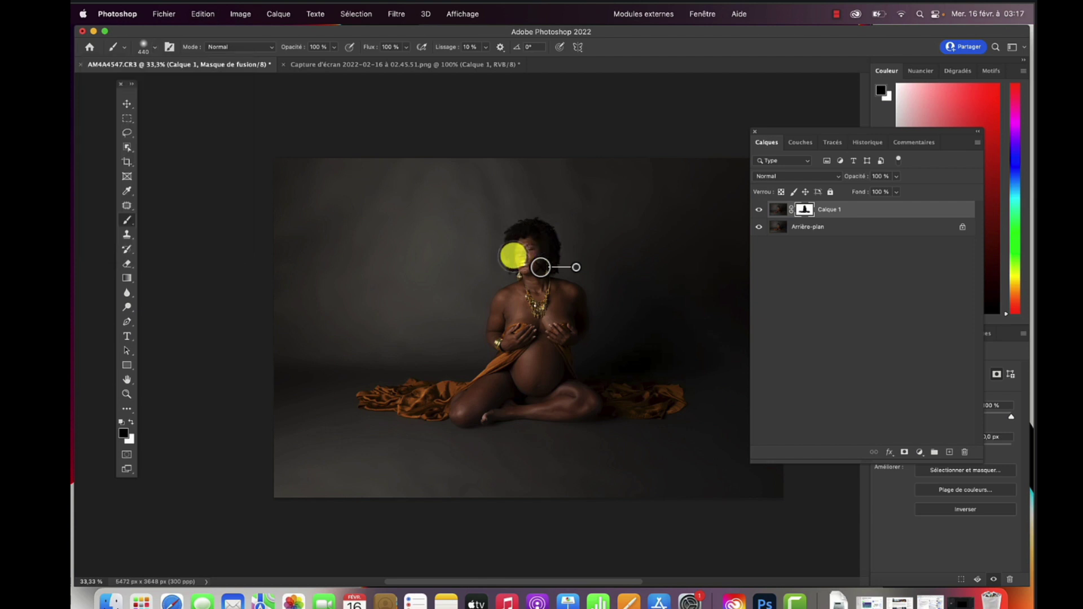
pyautogui.moveTo(514, 255)
pyautogui.mouseDown()
pyautogui.moveTo(537, 239)
pyautogui.moveTo(548, 258)
pyautogui.moveTo(515, 281)
pyautogui.moveTo(536, 286)
pyautogui.mouseUp()
# Step: Inspect the Calque 1 mask on its own, return to the photo and dab black over the woman's belly on the mask
pyautogui.click(806, 211)
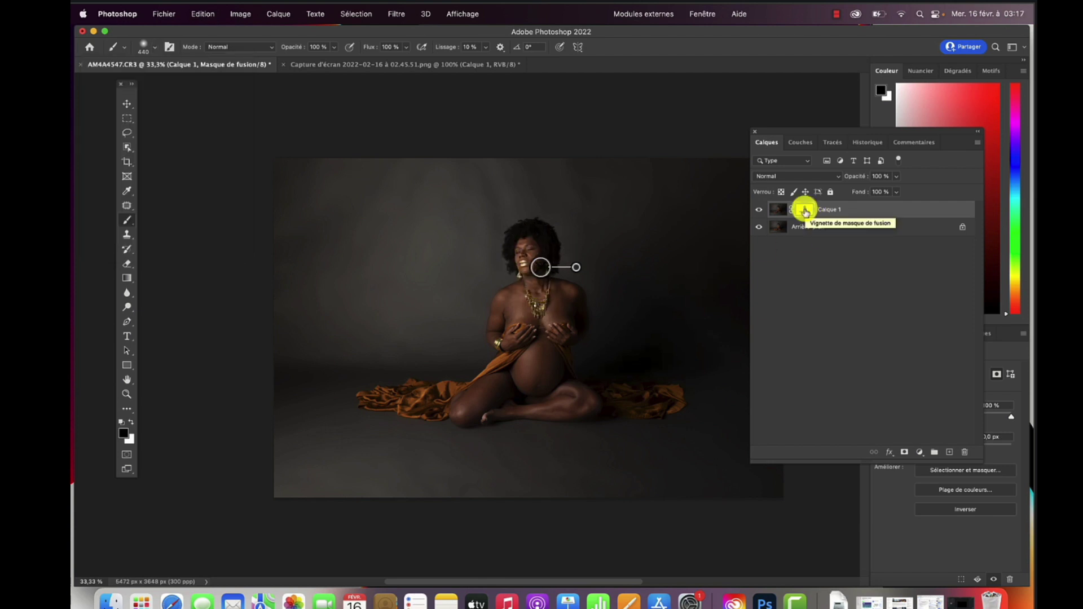
pyautogui.keyDown('alt'); pyautogui.click(806, 211); pyautogui.keyUp('alt')
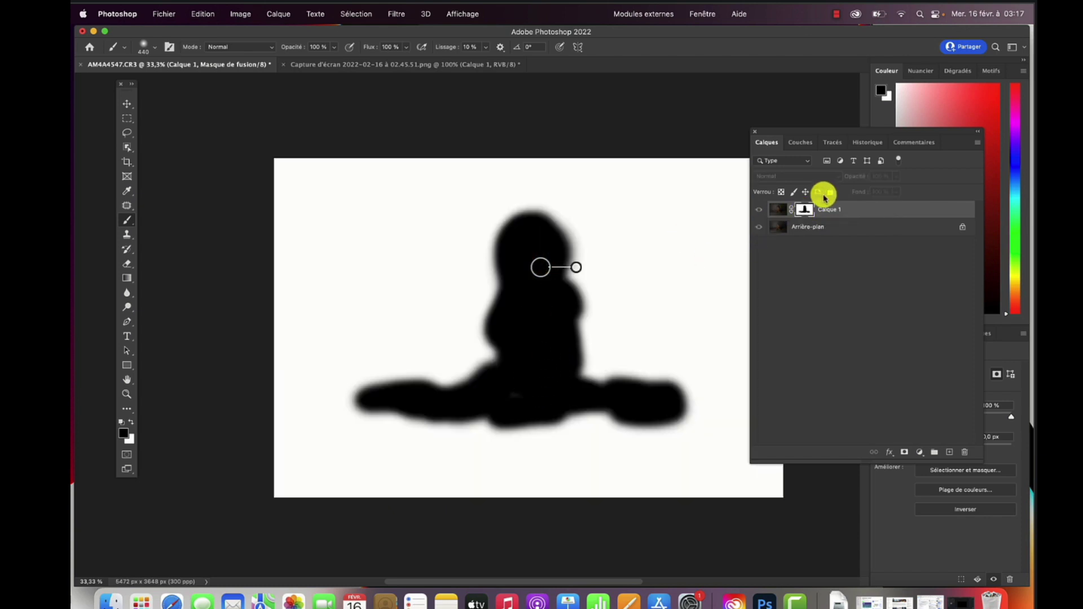
pyautogui.keyDown('alt'); pyautogui.click(805, 210); pyautogui.keyUp('alt')
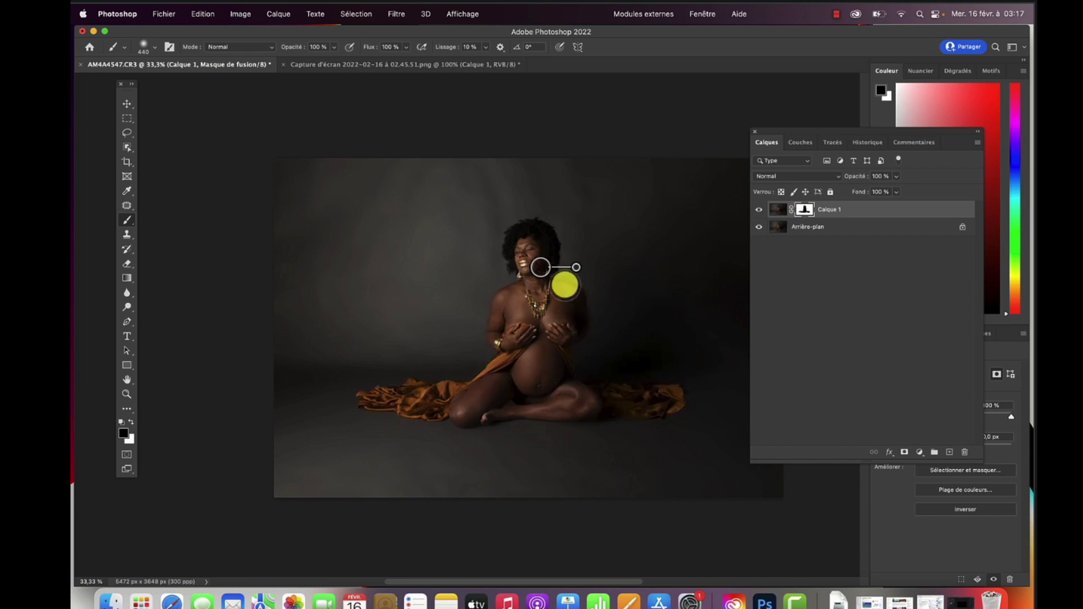
pyautogui.click(532, 356)
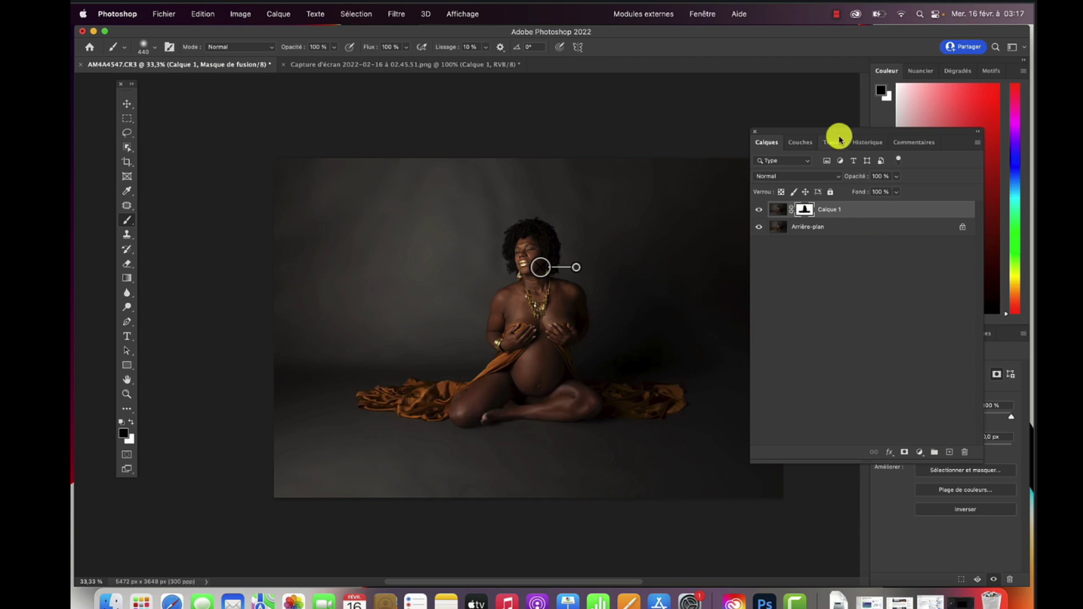
# Step: Create a history snapshot of the masked blur stage and bring the snapshot list into view
pyautogui.click(878, 144)
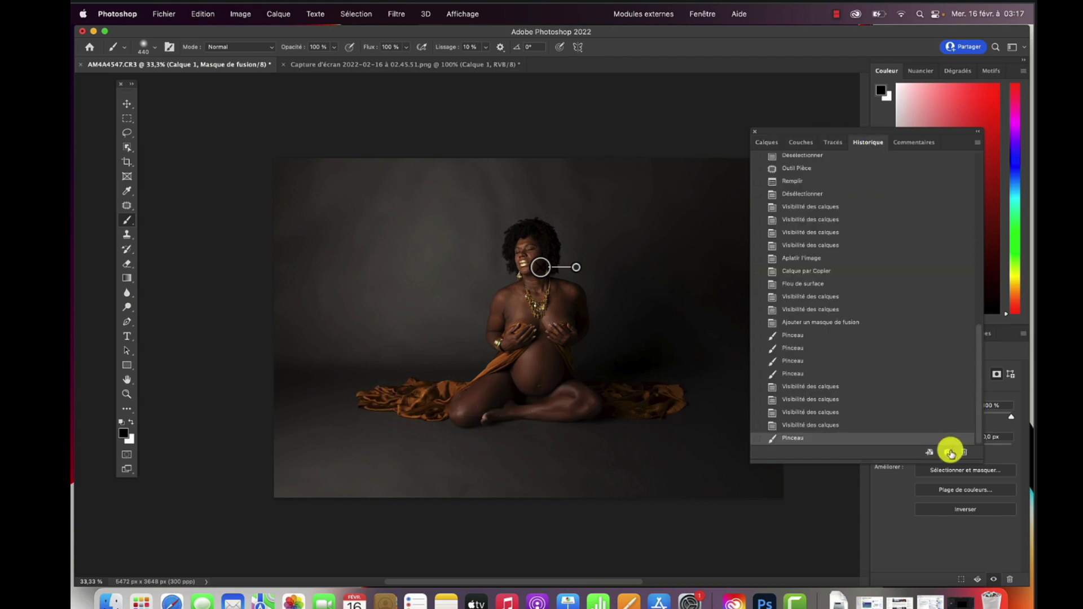
pyautogui.scroll(15, 892, 352)
pyautogui.click(771, 158)
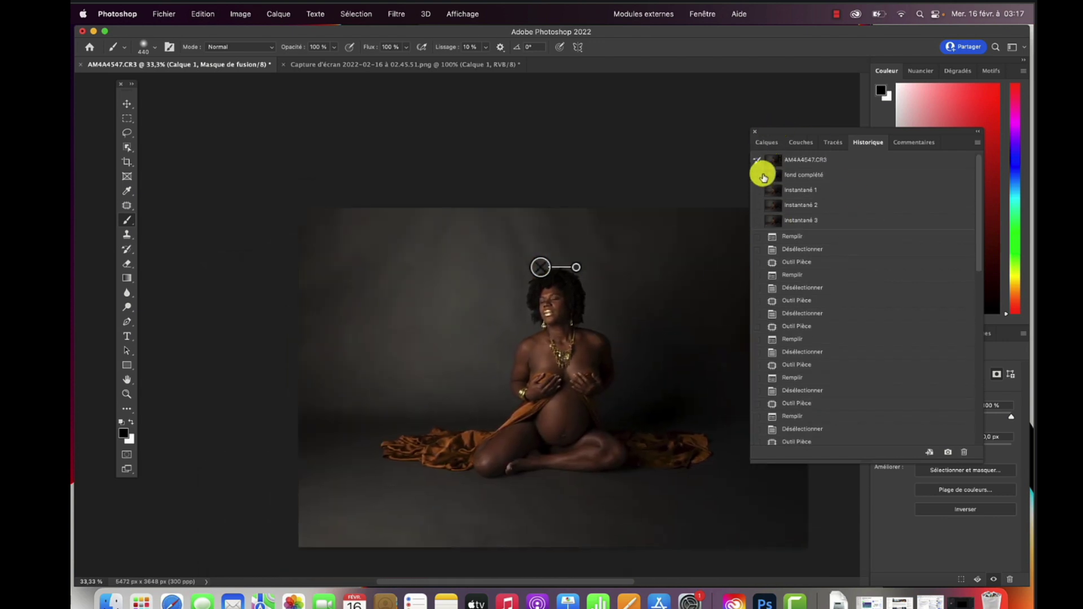
# Step: Flatten the masked blur layer into Arrière-plan and duplicate the resulting background layer
pyautogui.click(772, 143)
pyautogui.rightClick(837, 228)
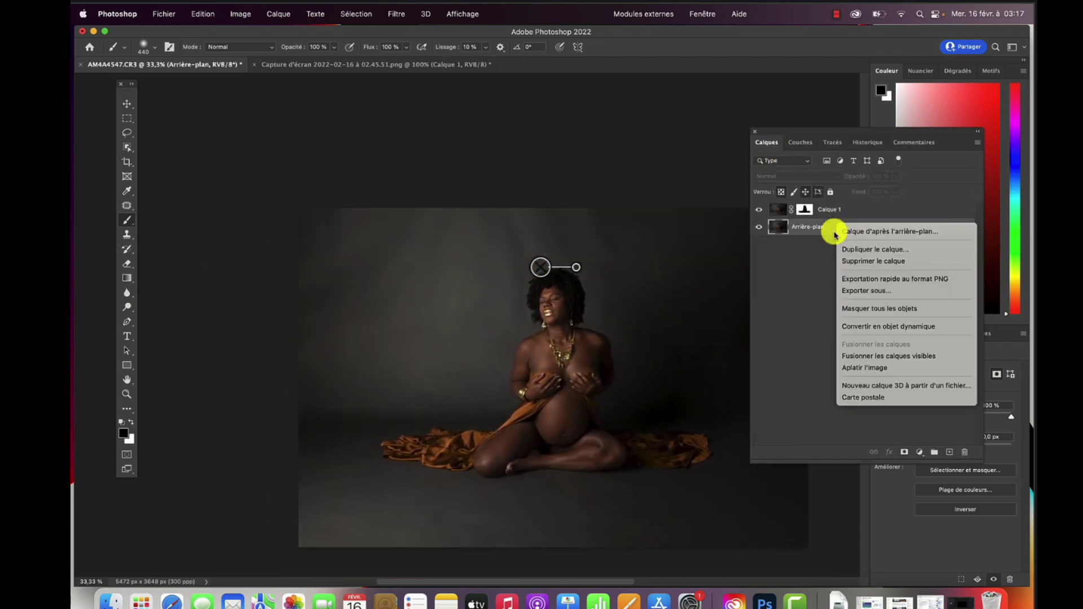
pyautogui.click(879, 368)
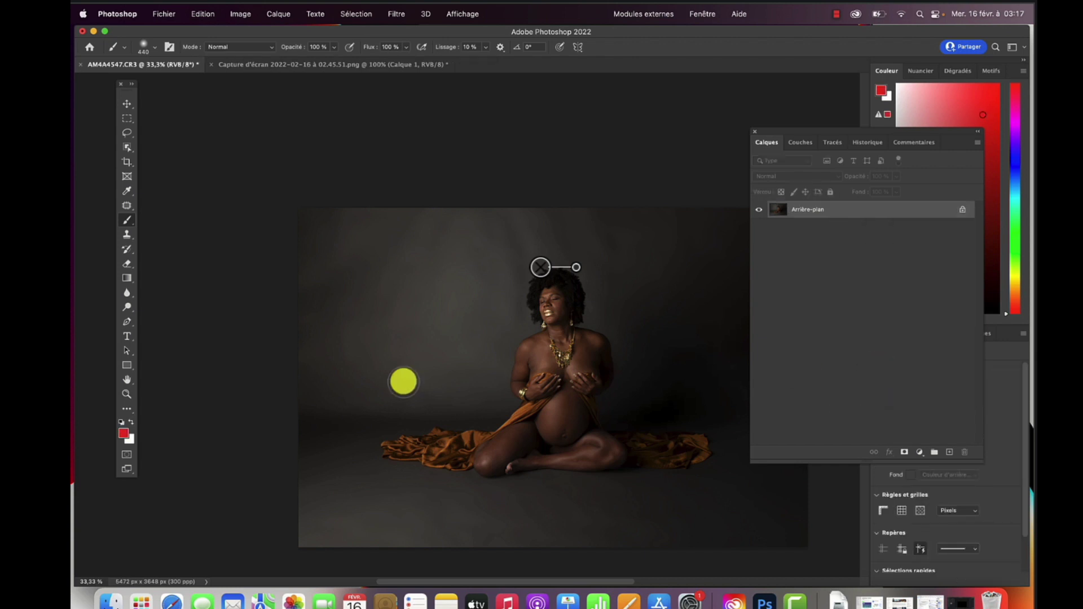
pyautogui.press('super+j')
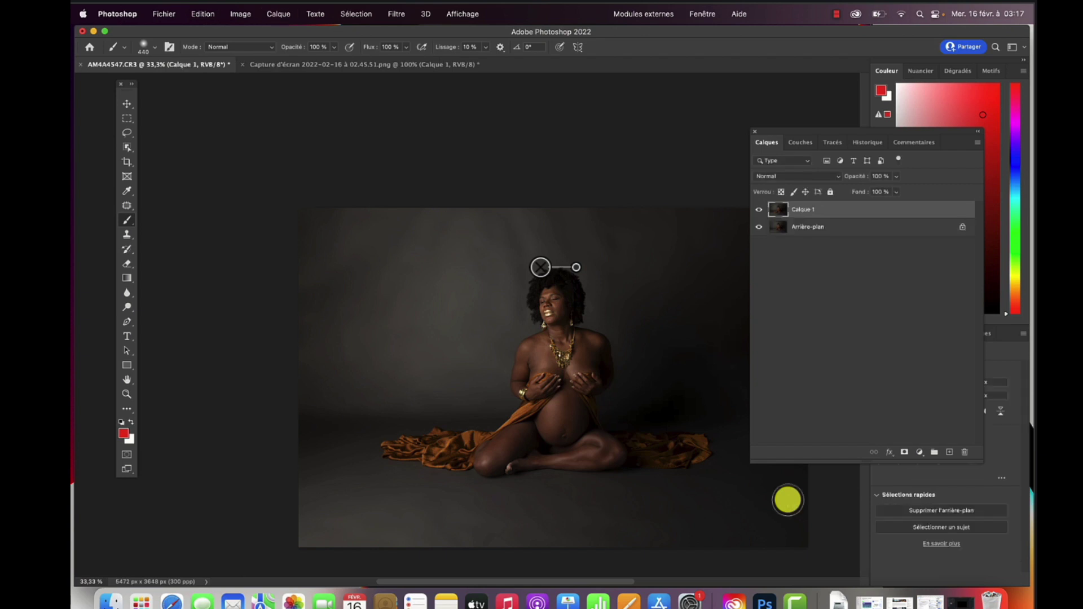
# Step: Sample the lighter grey beside the woman and paint it over the left side of the backdrop with a 1301 px brush at 11% flow
pyautogui.click(127, 191)
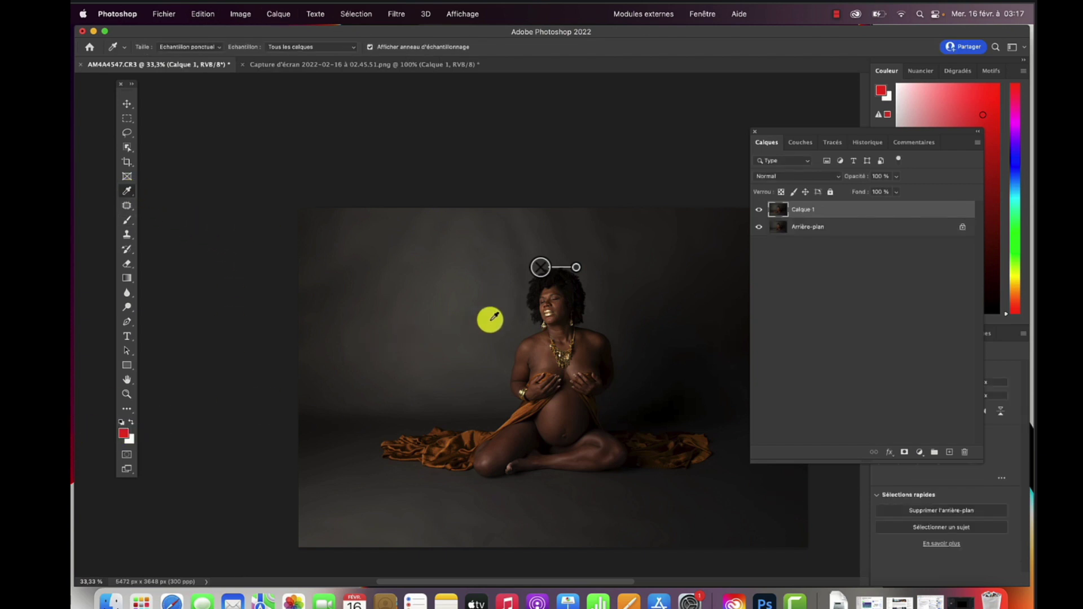
pyautogui.click(495, 317)
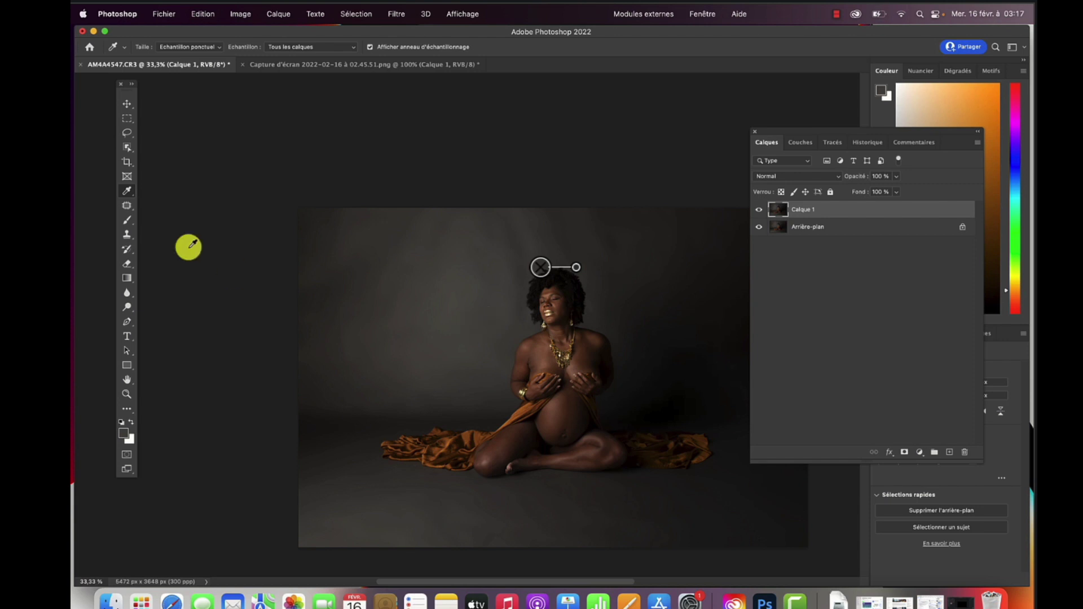
pyautogui.click(124, 221)
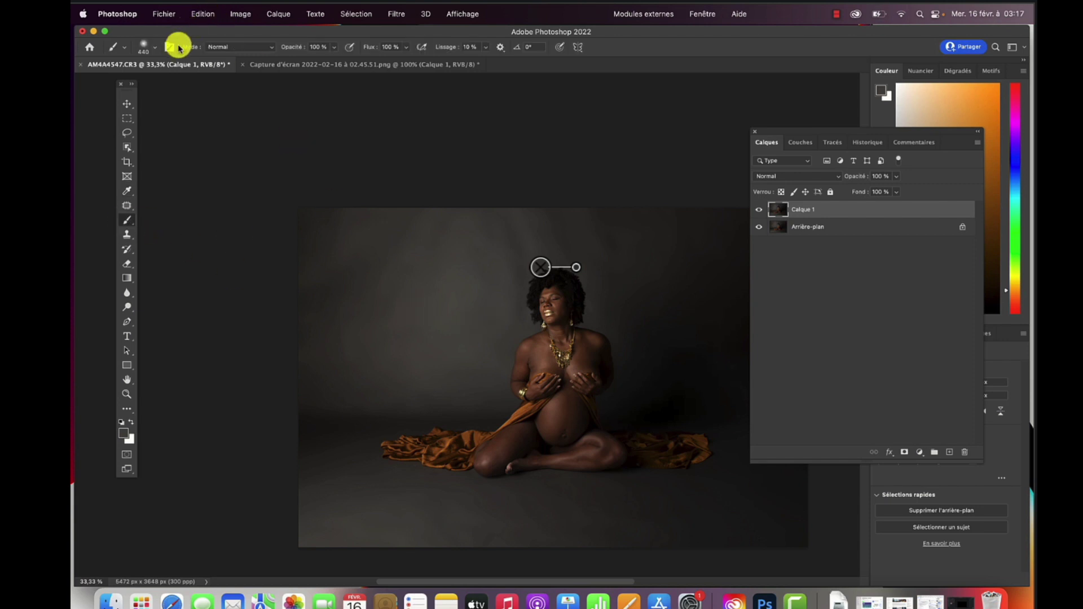
pyautogui.click(154, 50)
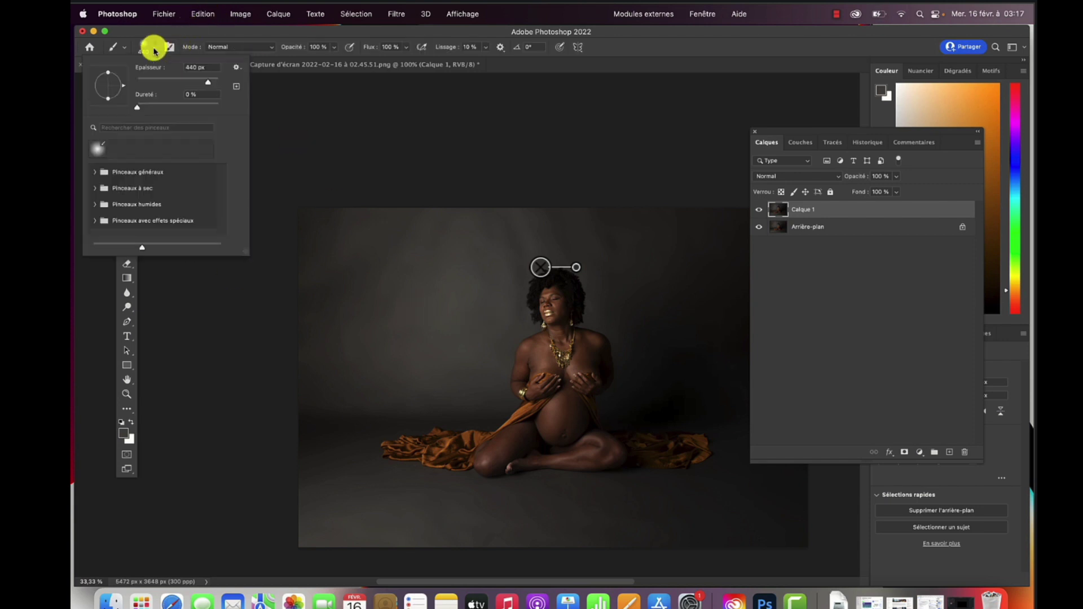
pyautogui.click(220, 82)
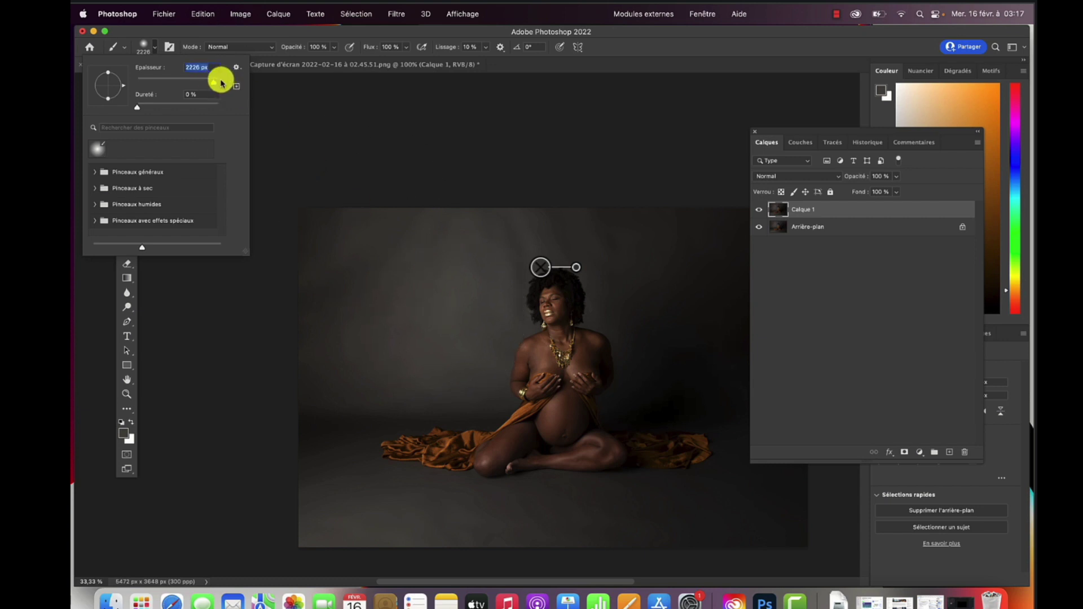
pyautogui.click(407, 50)
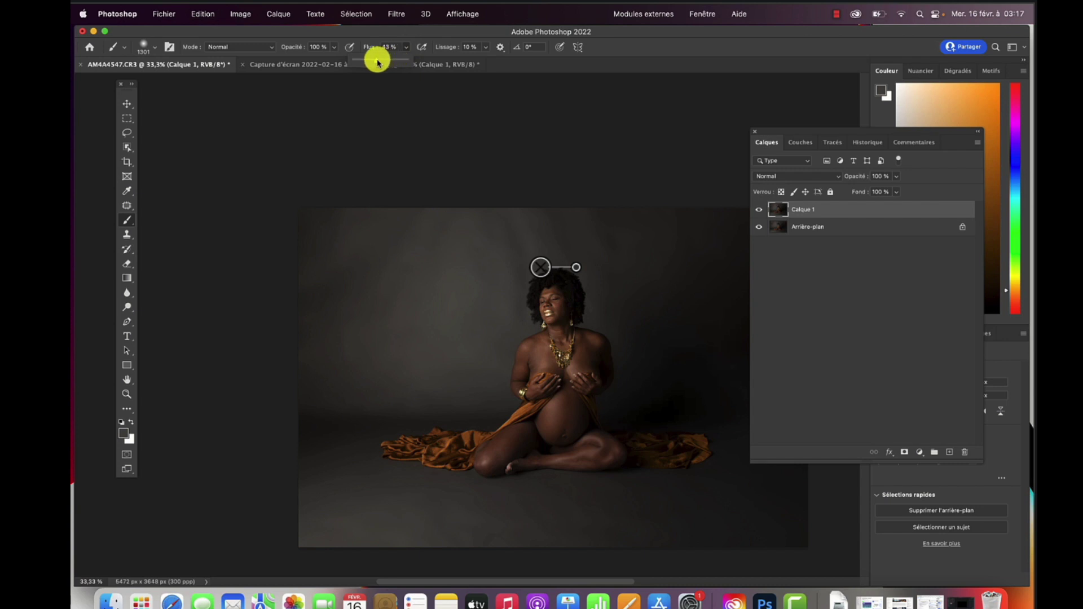
pyautogui.click(496, 251)
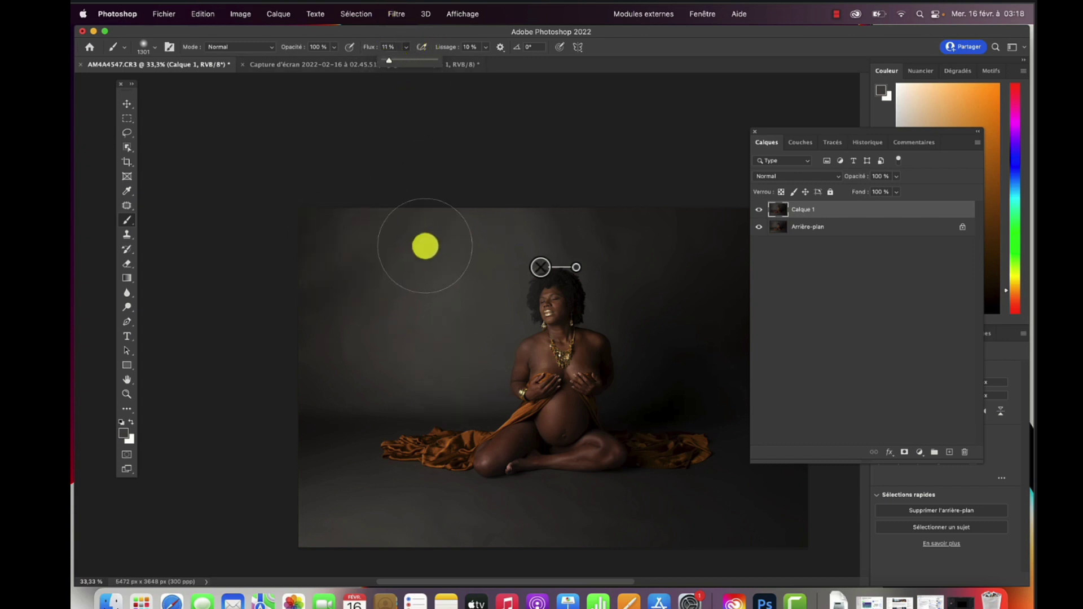
pyautogui.moveTo(425, 244)
pyautogui.mouseDown()
pyautogui.moveTo(364, 245)
pyautogui.moveTo(438, 238)
pyautogui.moveTo(337, 274)
pyautogui.moveTo(320, 346)
pyautogui.moveTo(262, 324)
pyautogui.moveTo(288, 205)
pyautogui.moveTo(266, 203)
pyautogui.moveTo(364, 261)
pyautogui.moveTo(348, 338)
pyautogui.moveTo(393, 371)
pyautogui.moveTo(403, 345)
pyautogui.moveTo(576, 211)
pyautogui.moveTo(341, 298)
pyautogui.moveTo(282, 157)
pyautogui.moveTo(226, 136)
pyautogui.moveTo(145, 186)
pyautogui.mouseUp()
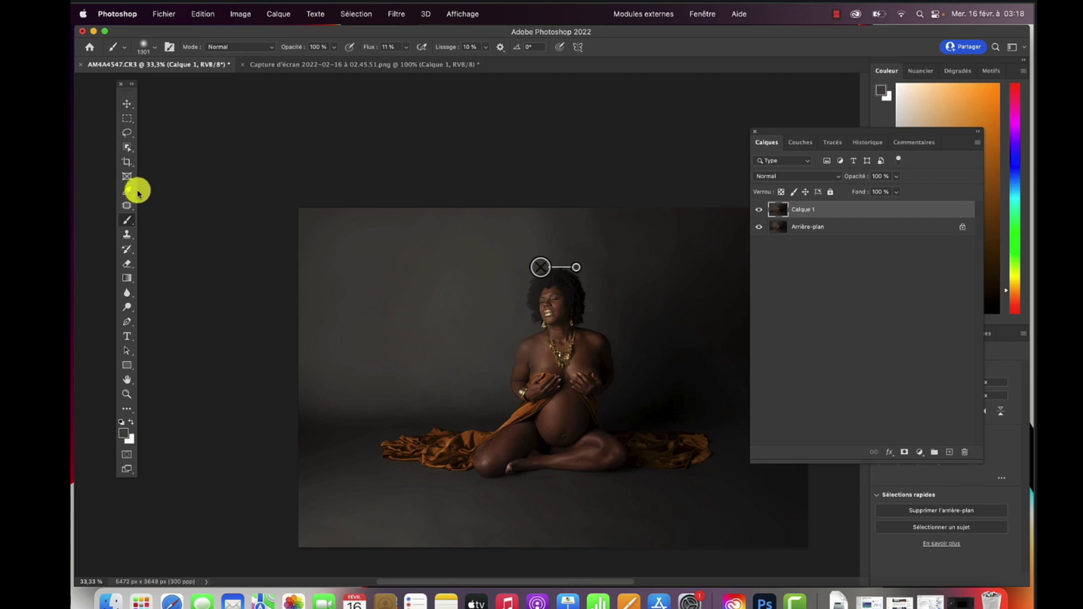
# Step: Sample the darker grey just right of the woman's head and brush it over the backdrop there, moving the layer list off the photo
pyautogui.click(136, 192)
pyautogui.moveTo(599, 242); pyautogui.dragTo(225, 223)
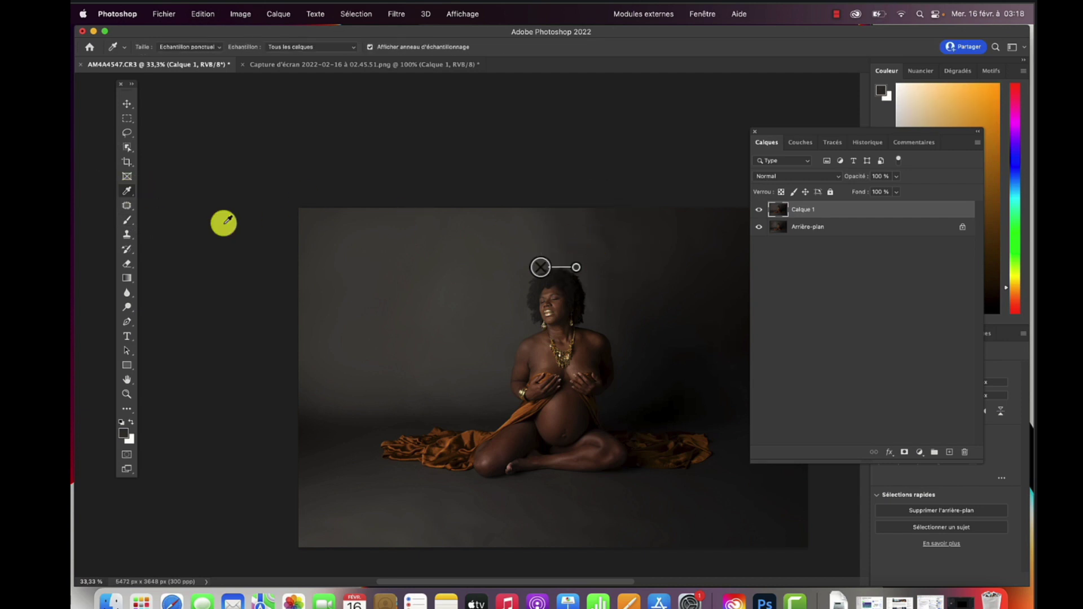
pyautogui.click(127, 220)
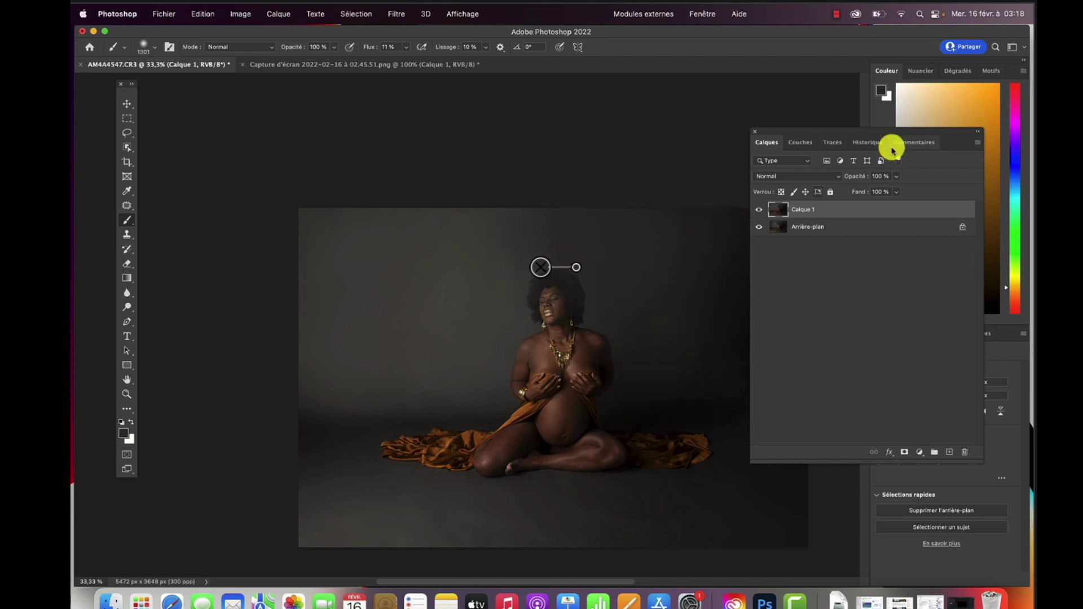
pyautogui.moveTo(804, 142); pyautogui.dragTo(906, 158)
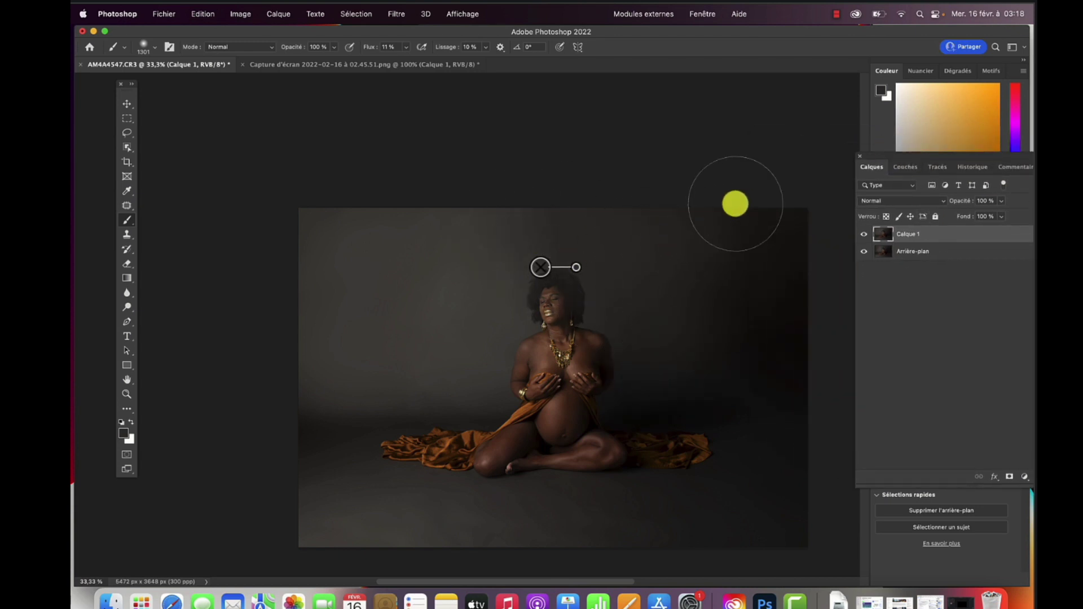
# Step: Sample the near-black tone at the backdrop's right side and paint it over that side with a 2226 px brush
pyautogui.click(126, 190)
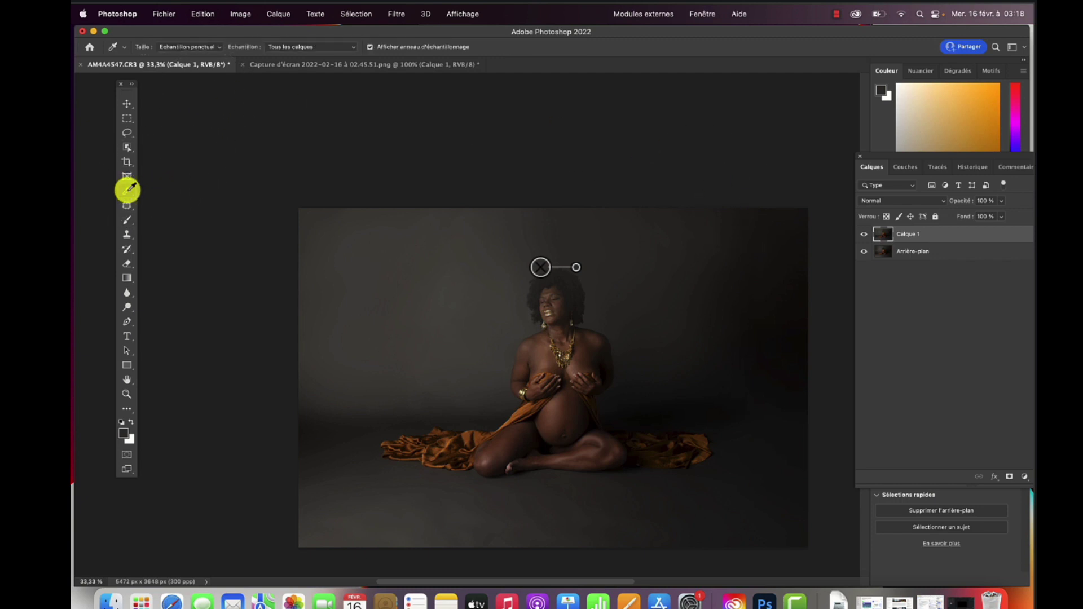
pyautogui.click(732, 332)
pyautogui.click(126, 220)
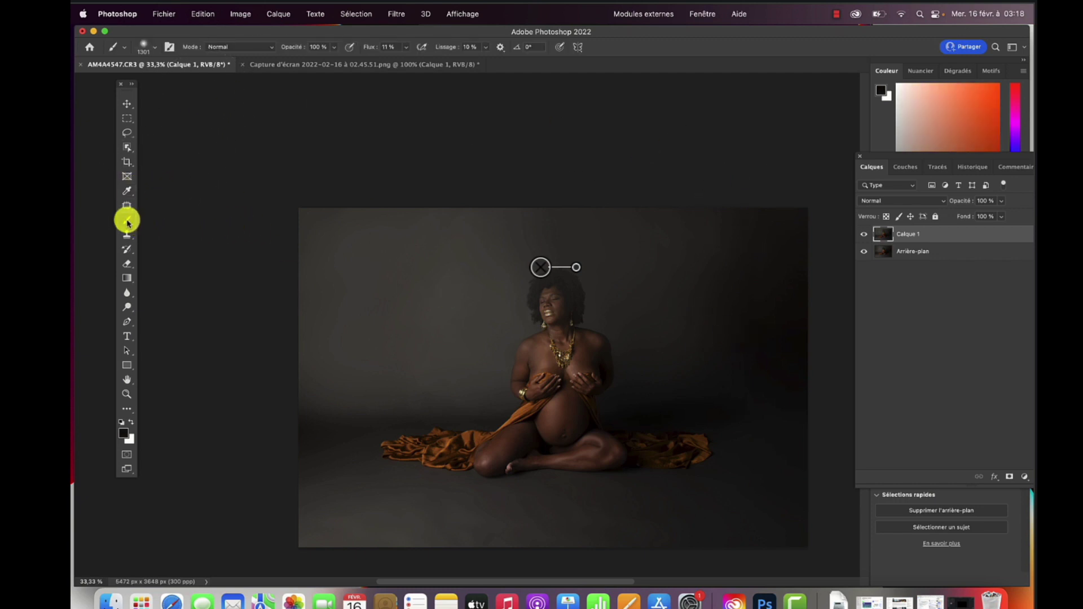
pyautogui.click(156, 49)
pyautogui.moveTo(213, 85); pyautogui.dragTo(215, 83)
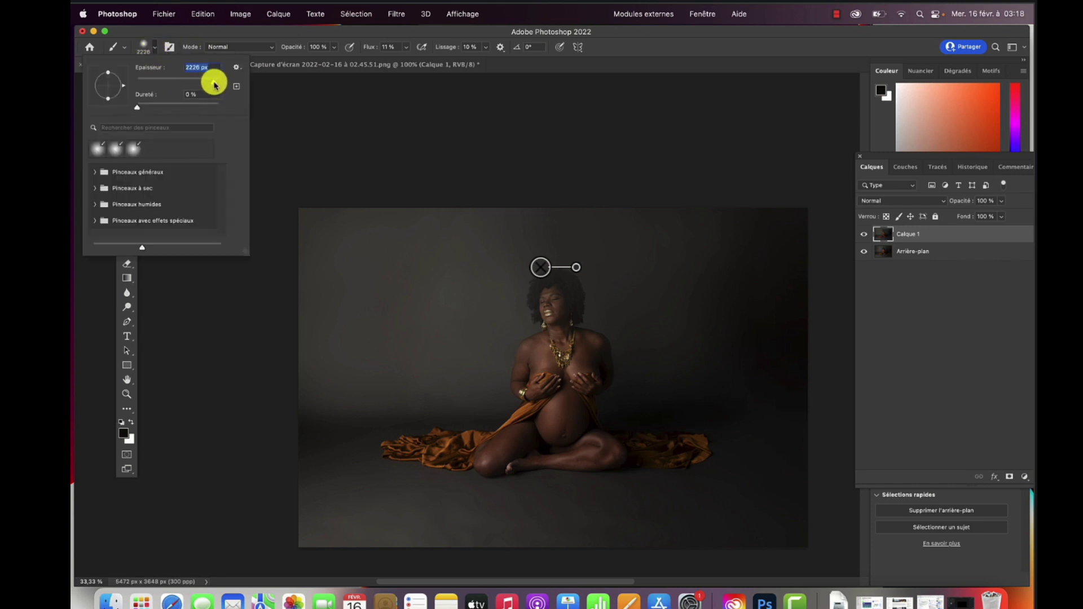
pyautogui.click(734, 254)
pyautogui.moveTo(803, 264)
pyautogui.mouseDown()
pyautogui.moveTo(742, 347)
pyautogui.moveTo(694, 337)
pyautogui.moveTo(687, 322)
pyautogui.moveTo(642, 304)
pyautogui.moveTo(666, 216)
pyautogui.moveTo(687, 216)
pyautogui.moveTo(715, 256)
pyautogui.moveTo(715, 300)
pyautogui.moveTo(757, 356)
pyautogui.moveTo(724, 368)
pyautogui.moveTo(688, 209)
pyautogui.moveTo(613, 249)
pyautogui.moveTo(608, 279)
pyautogui.moveTo(646, 300)
pyautogui.moveTo(659, 359)
pyautogui.mouseUp()
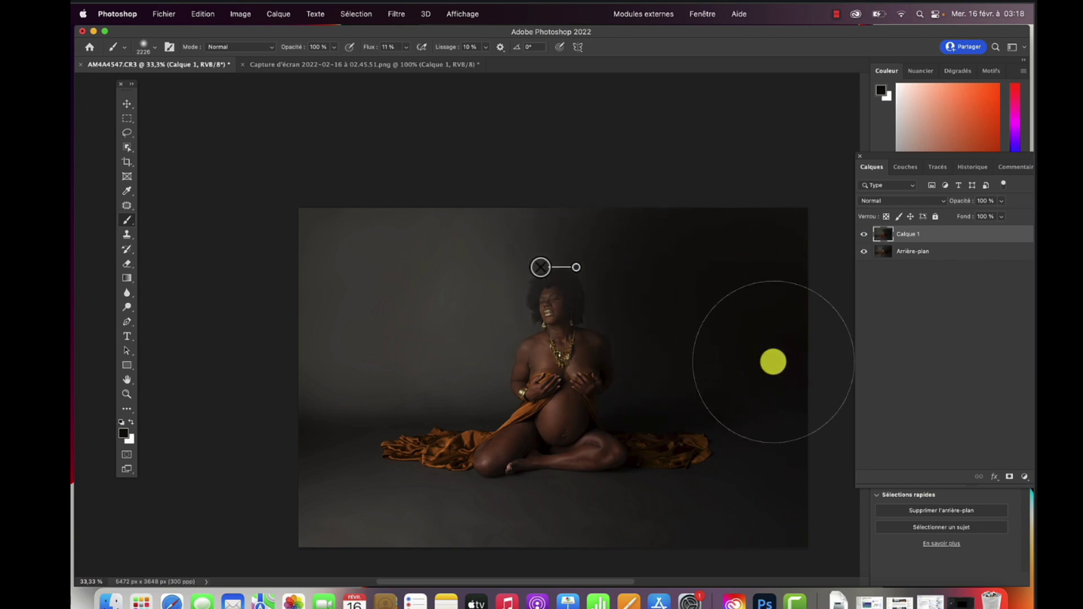
# Step: Lower Calque 1's opacity to 61% and compare the photo with the painted layer hidden and shown
pyautogui.moveTo(916, 169); pyautogui.dragTo(823, 164)
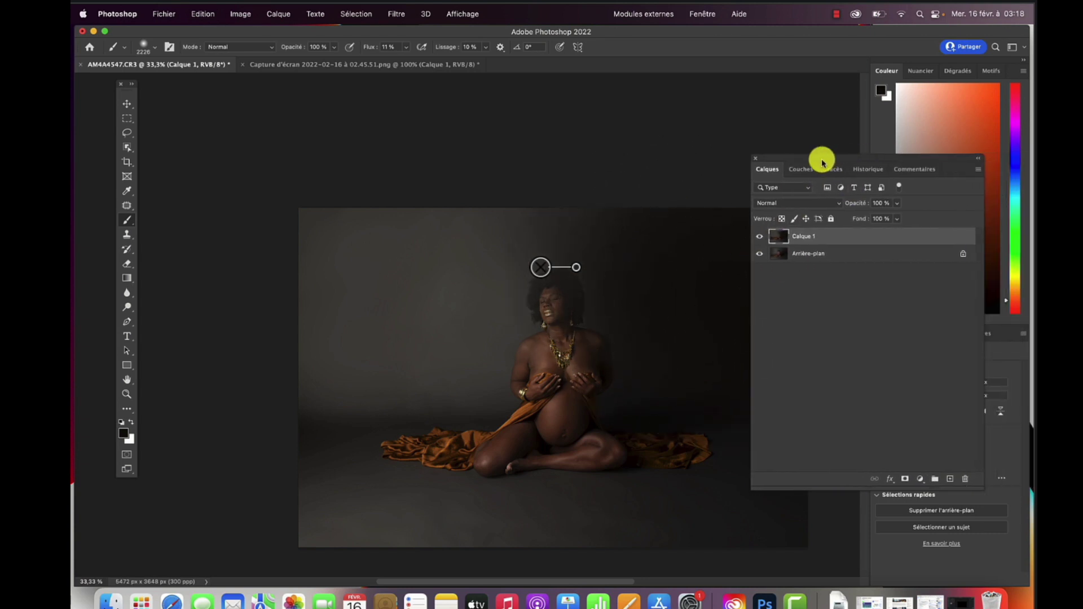
pyautogui.click(759, 238)
pyautogui.click(758, 238)
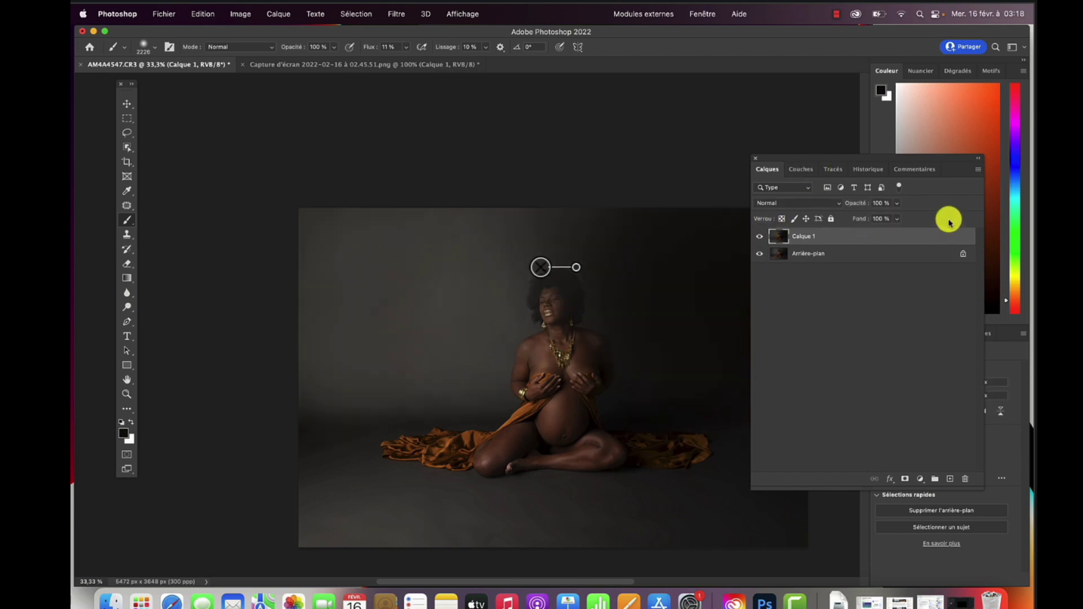
pyautogui.moveTo(897, 203); pyautogui.dragTo(877, 219)
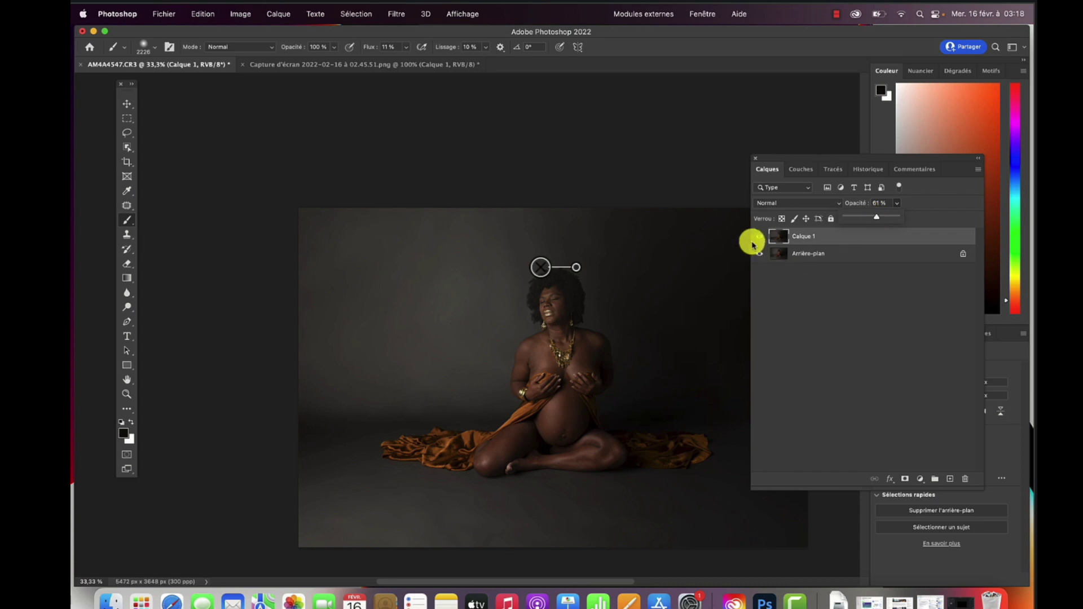
pyautogui.click(760, 238)
pyautogui.click(759, 238)
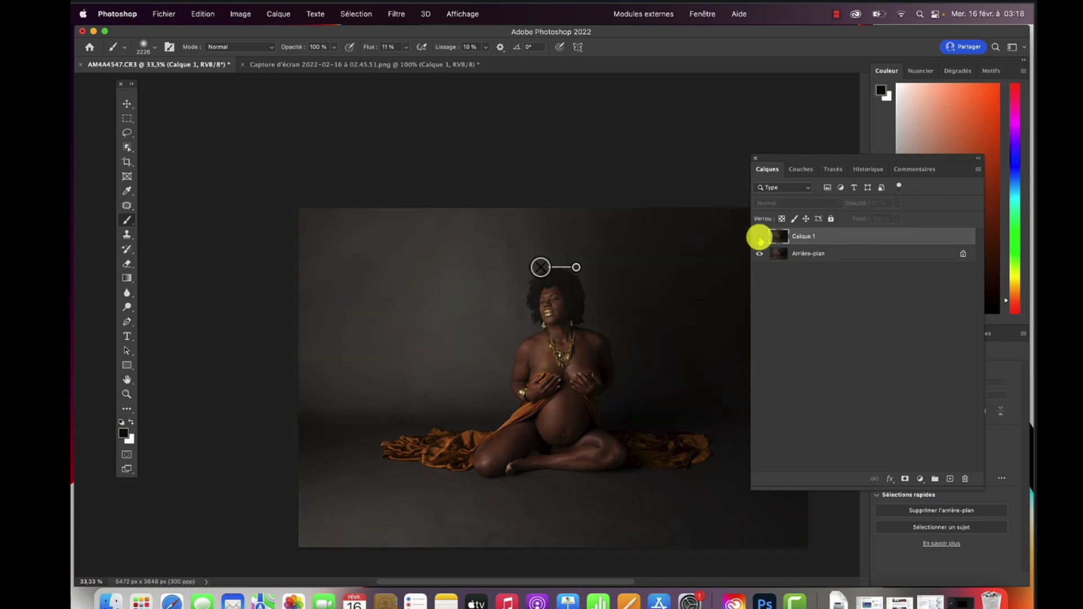
pyautogui.click(759, 238)
# Step: Add a mask to Calque 1 and paint black over the woman's head with a 440 px brush, raising its flow
pyautogui.click(906, 479)
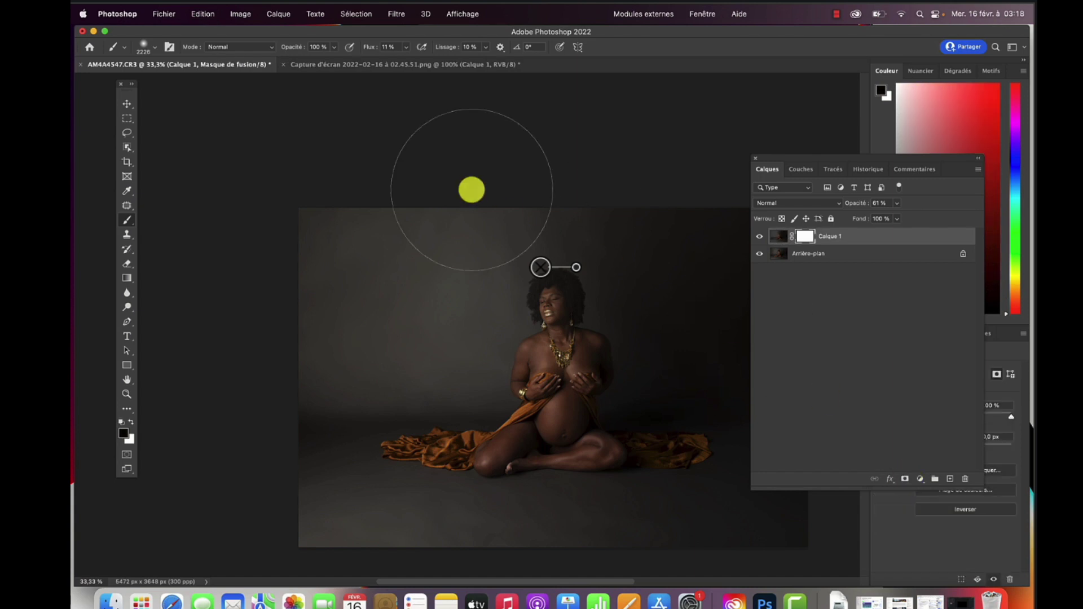
pyautogui.click(154, 51)
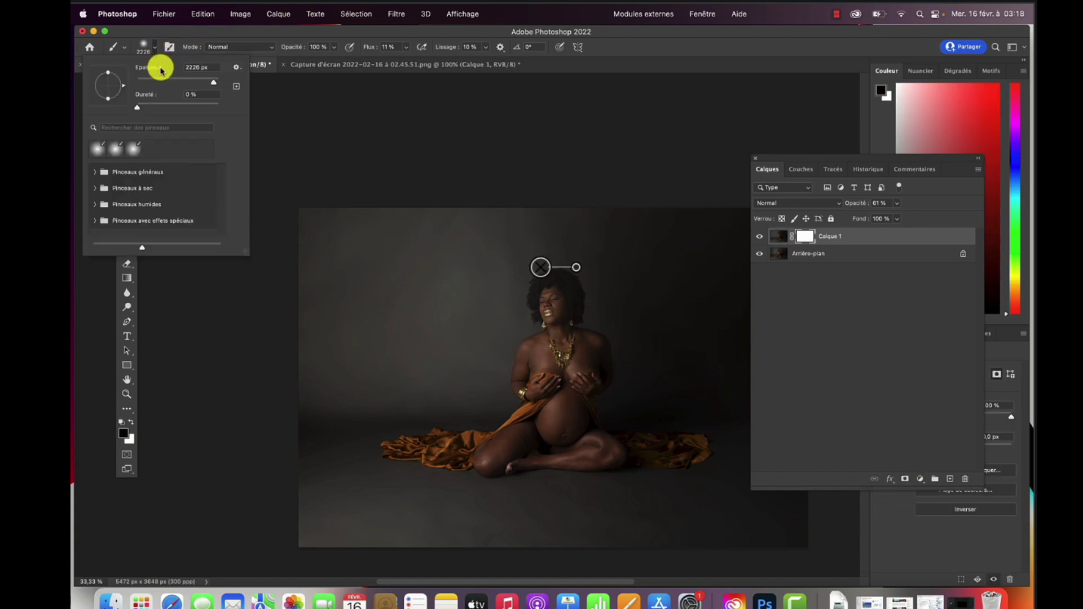
pyautogui.moveTo(209, 84); pyautogui.dragTo(228, 87)
pyautogui.click(551, 273)
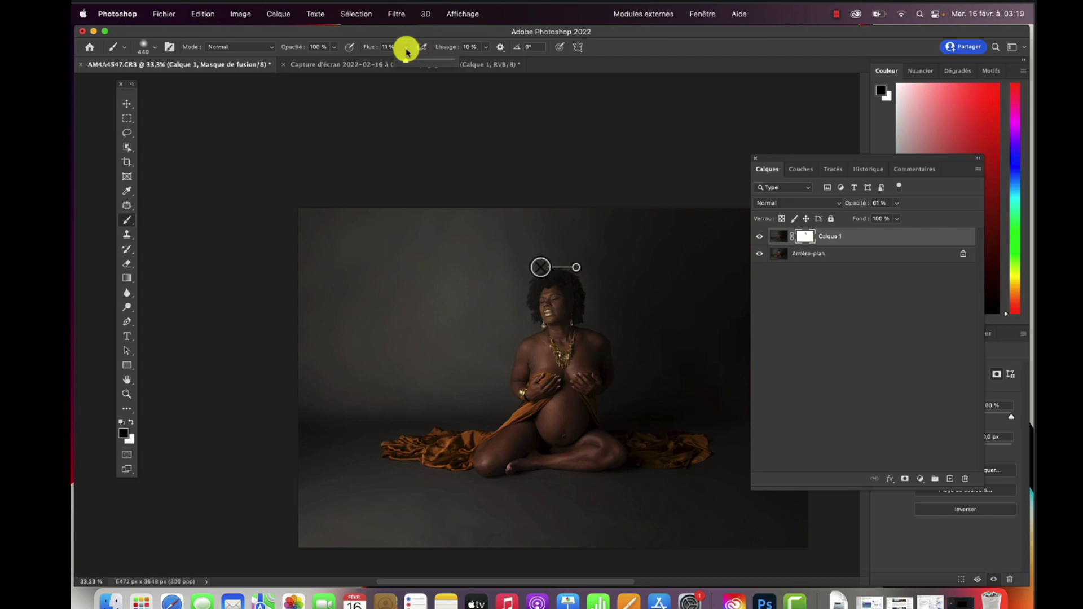
pyautogui.moveTo(411, 60); pyautogui.dragTo(545, 61)
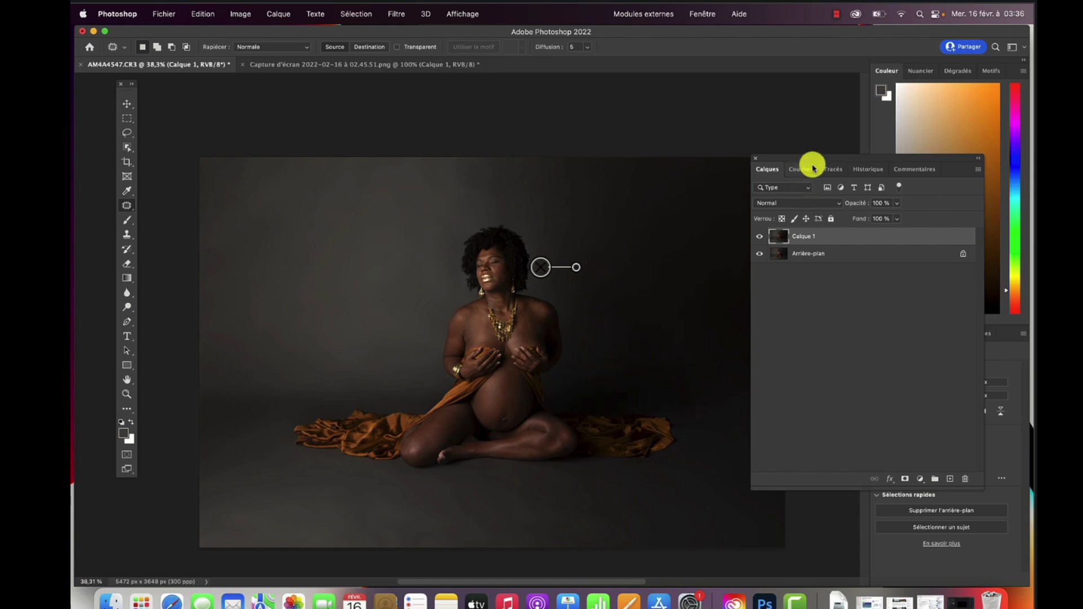
# Step: Compare the original AM4A4547.CR3 snapshot with Instantané 7 in the document history
pyautogui.click(868, 169)
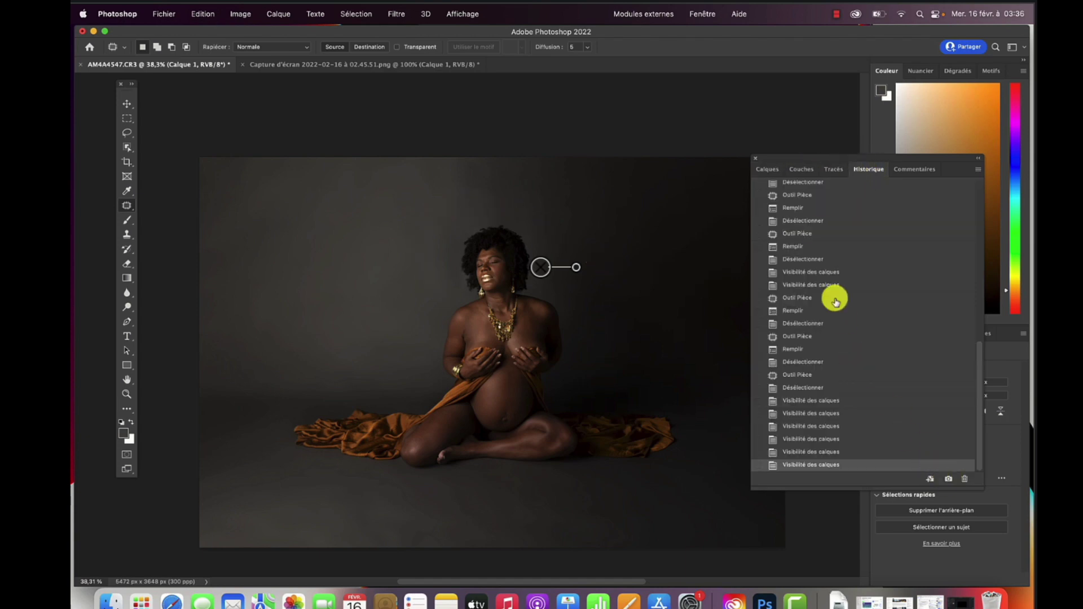
pyautogui.scroll(5, 824, 254)
pyautogui.click(798, 187)
pyautogui.scroll(-6, 622, 257)
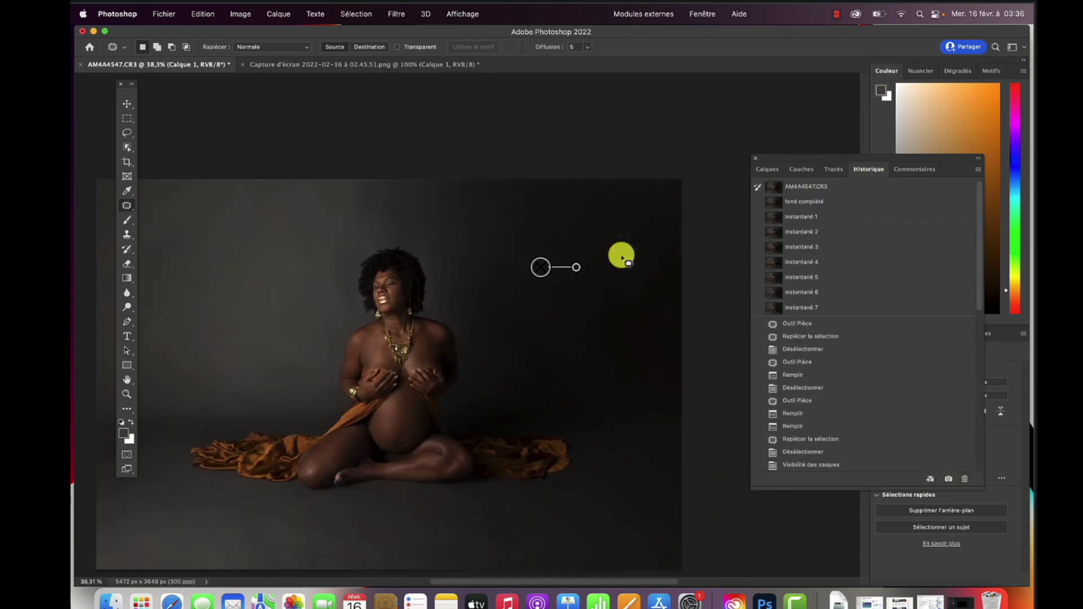
pyautogui.scroll(-5, 621, 257)
pyautogui.click(792, 187)
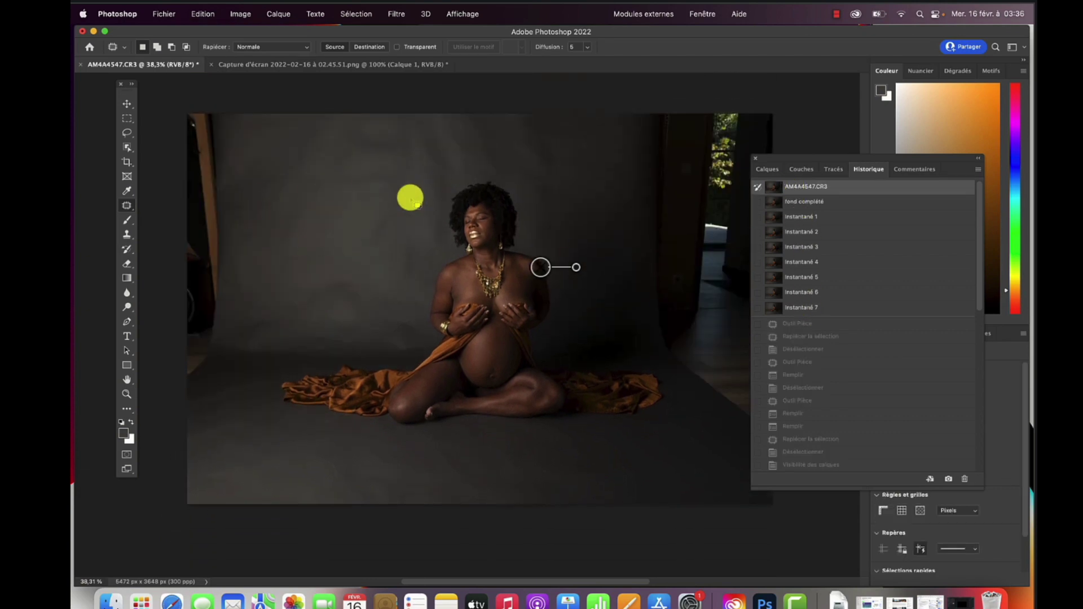
pyautogui.scroll(2, 411, 198)
pyautogui.click(817, 308)
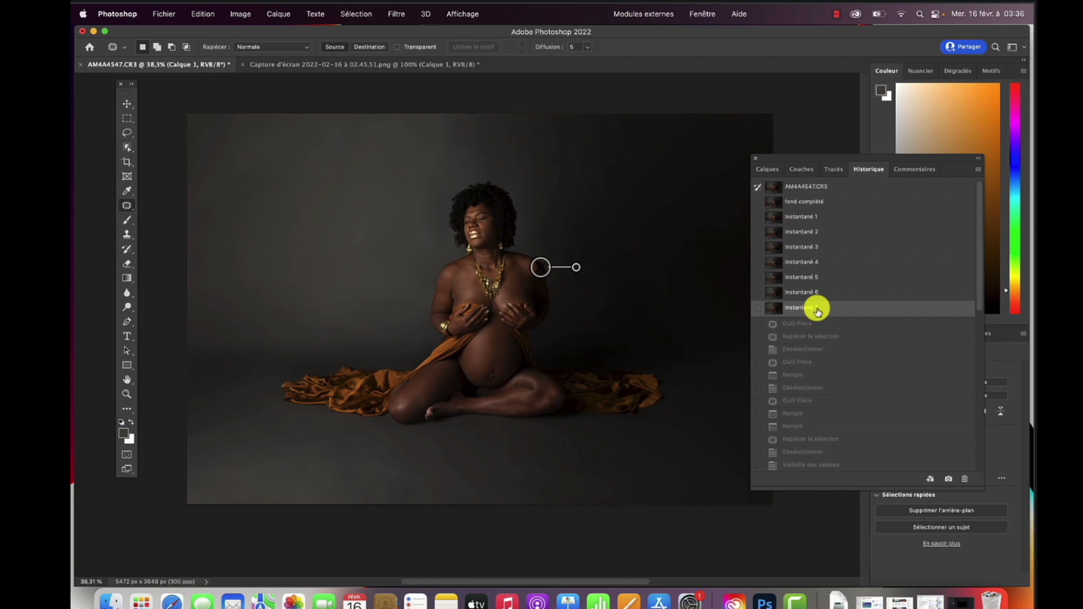